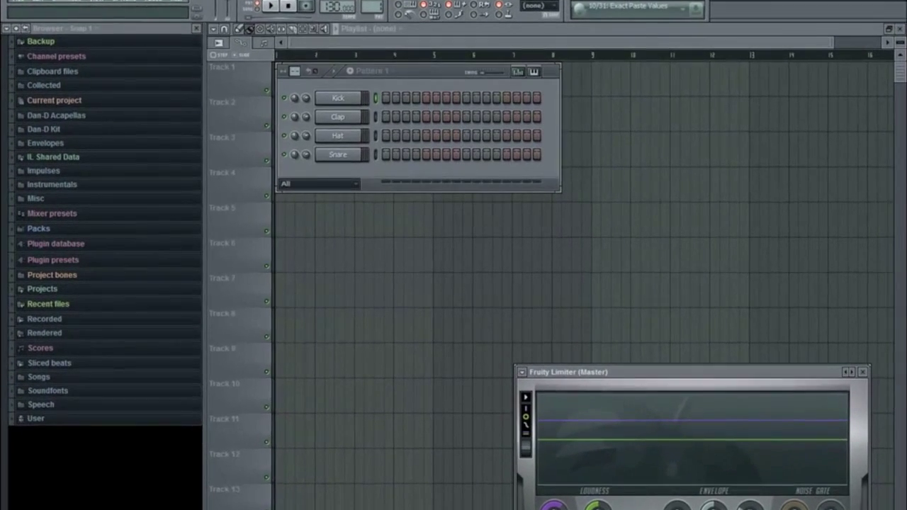
- Add an FPC drum machine channel to the project
click(104, 22)
mouse_move(112, 31)
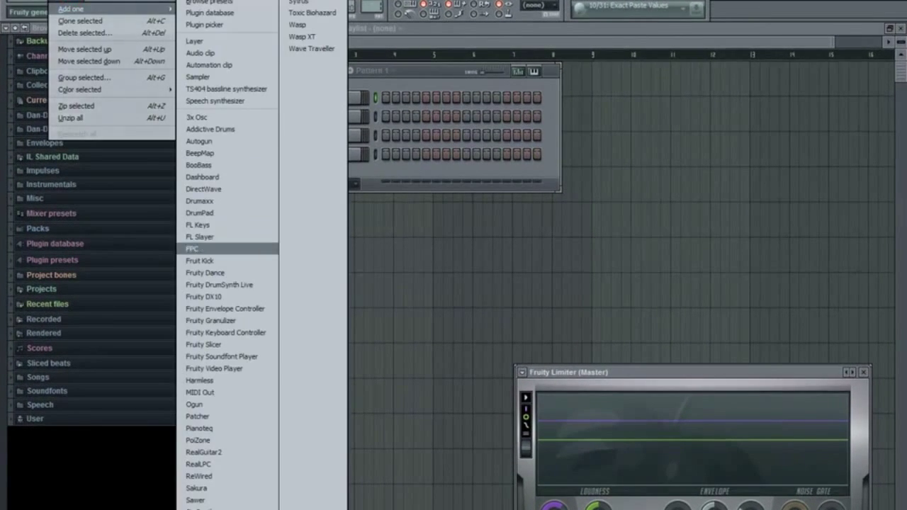
click(194, 249)
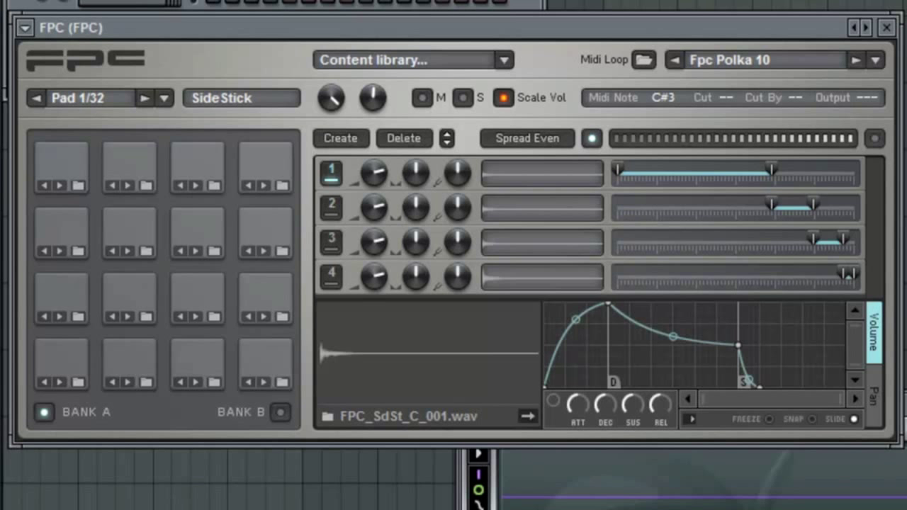
- Play the Bank A pads one after another to hear the default FPC kit sounds
click(133, 293)
click(142, 352)
click(57, 364)
click(57, 306)
click(130, 287)
click(178, 285)
click(214, 363)
click(213, 363)
click(265, 353)
click(251, 293)
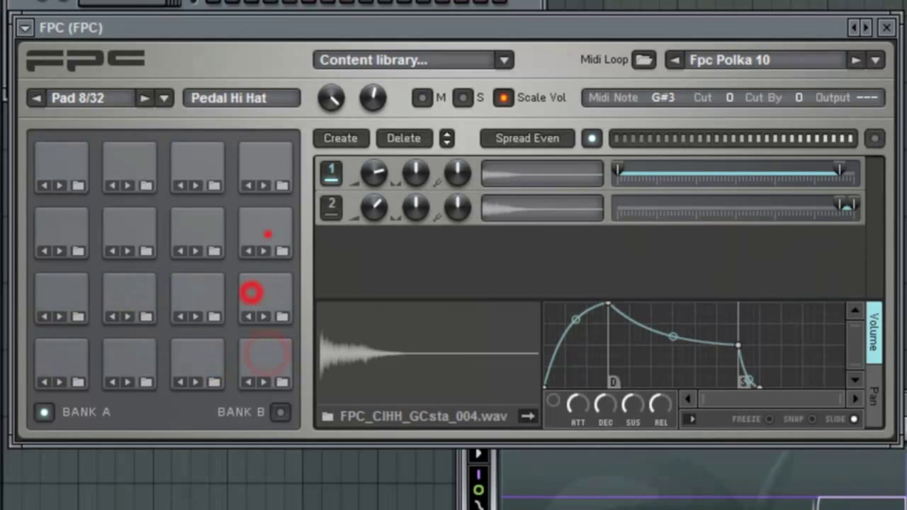
click(263, 233)
click(213, 226)
click(202, 170)
click(250, 156)
click(144, 174)
click(132, 223)
click(67, 225)
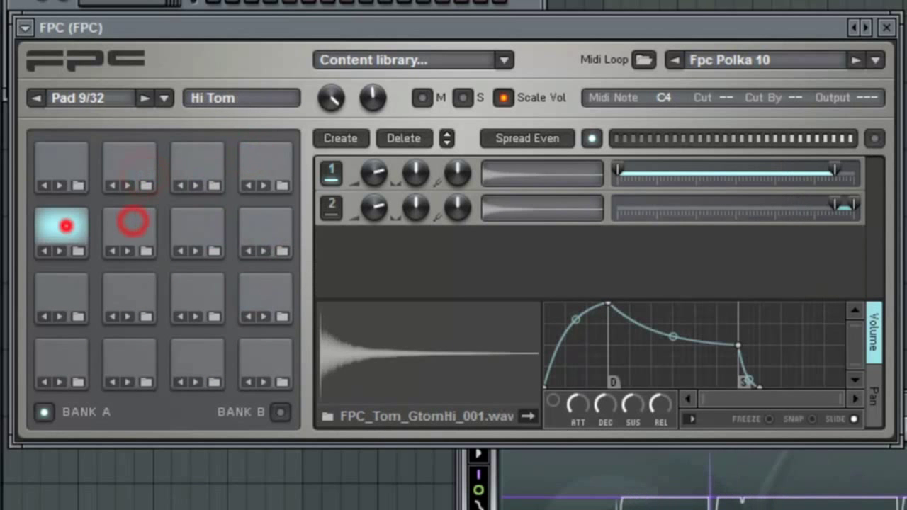
click(77, 178)
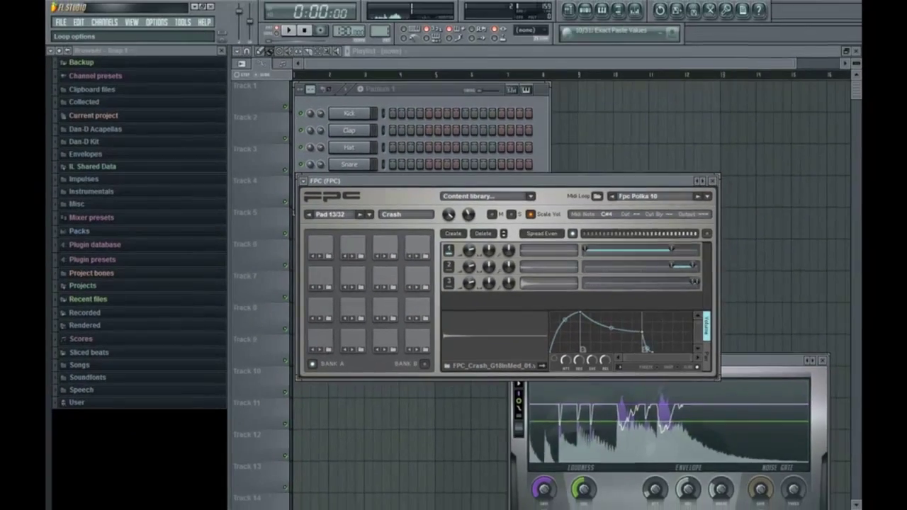
- Look through the Breakbeat Loops among the FPC MIDI loop presets without loading one
click(698, 137)
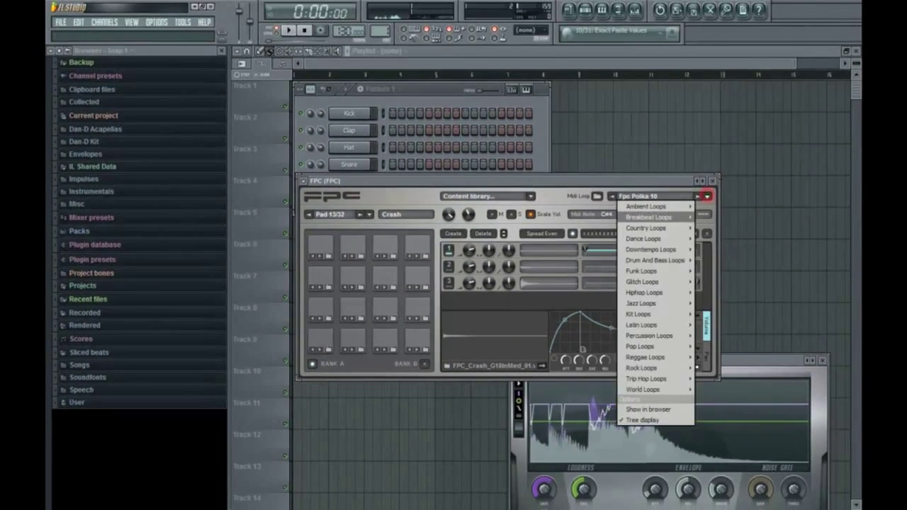
mouse_move(701, 169)
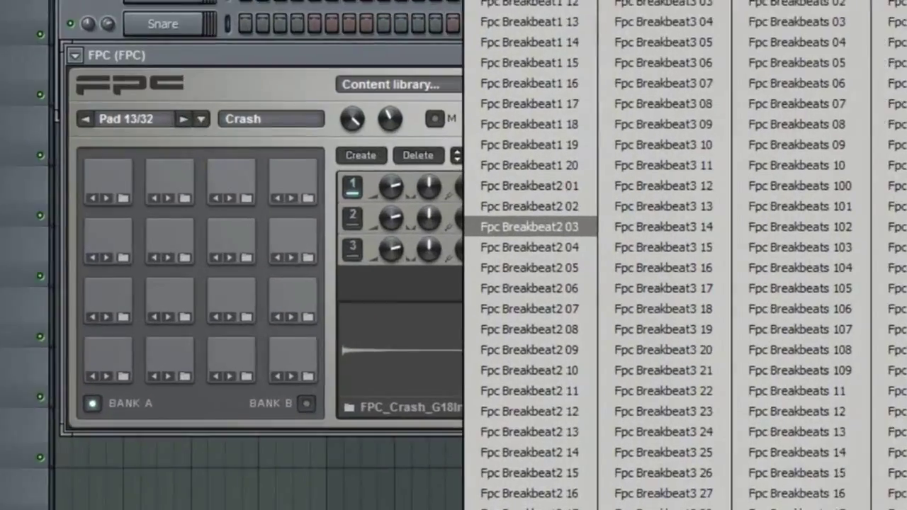
click(442, 182)
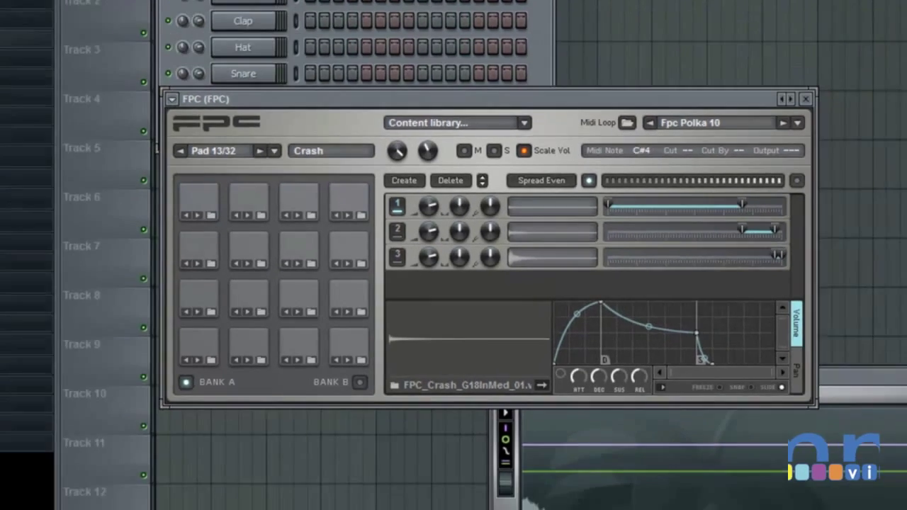
- Open the Kickz folder of the HHS - J Dilla Kit within the sample Packs
click(54, 209)
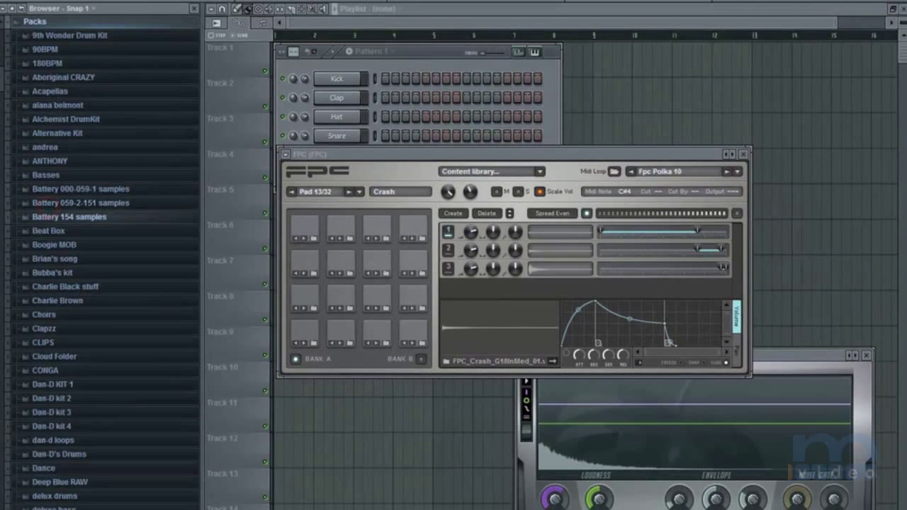
scroll(70, 217, down, 10)
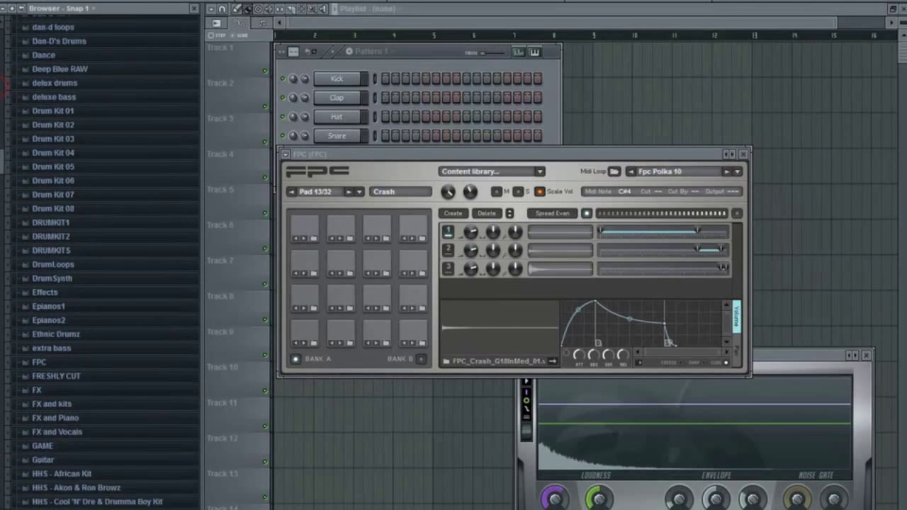
scroll(100, 262, down, 9)
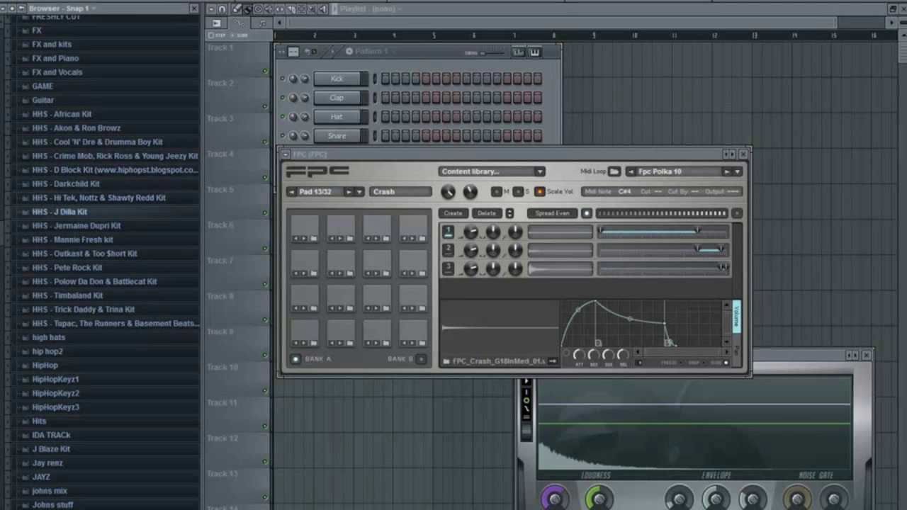
click(126, 211)
click(84, 228)
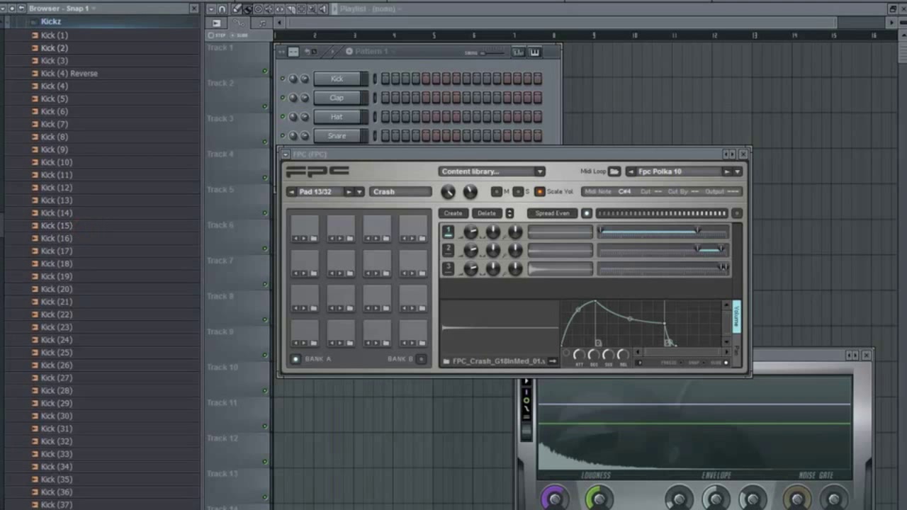
- Preview kick samples in the Kickz folder and pick Kick (8)
click(101, 45)
click(108, 98)
click(105, 124)
click(104, 163)
click(92, 190)
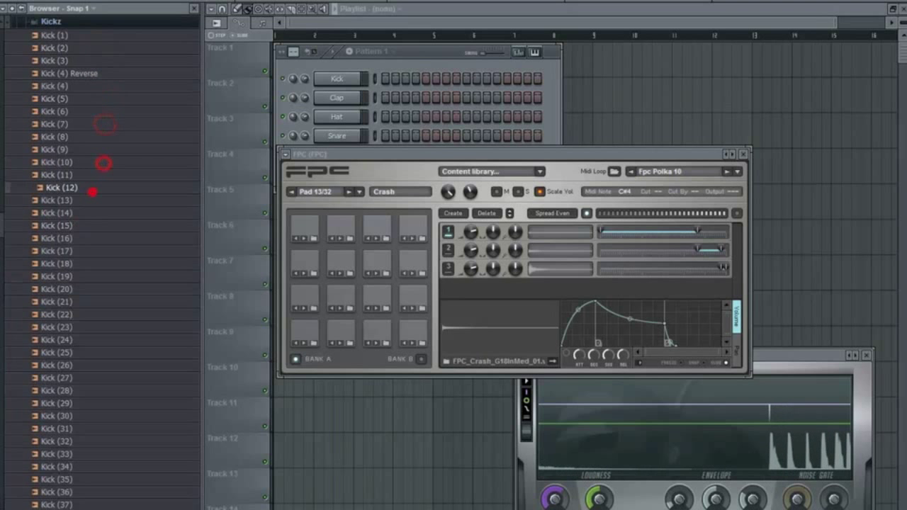
key(Up)
key(Up)
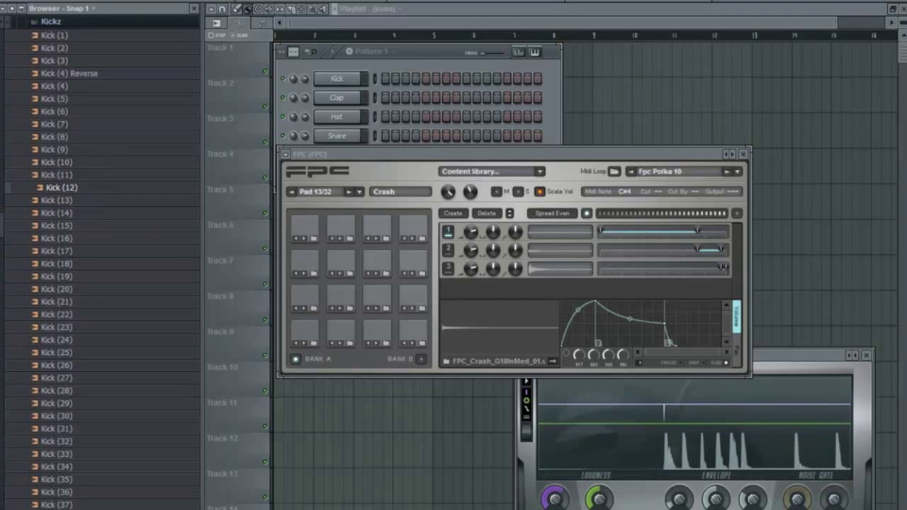
key(Down)
click(83, 137)
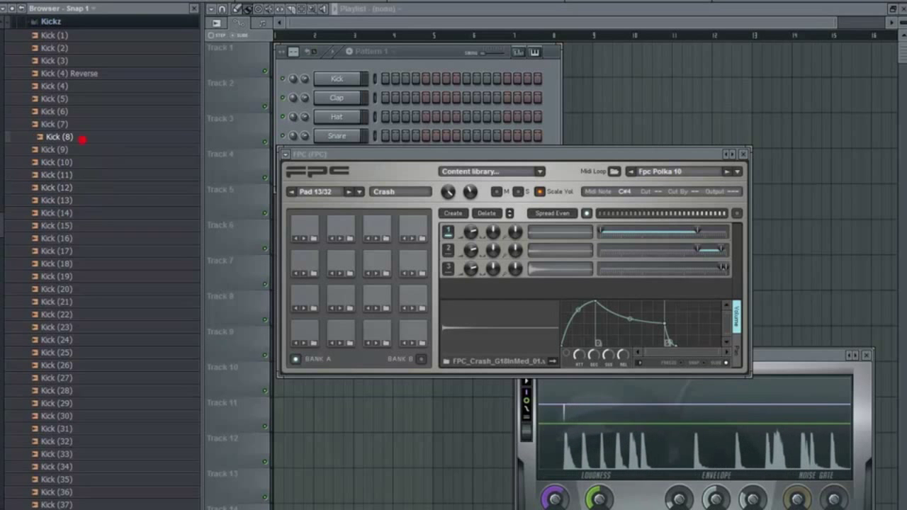
key(Down)
key(Up)
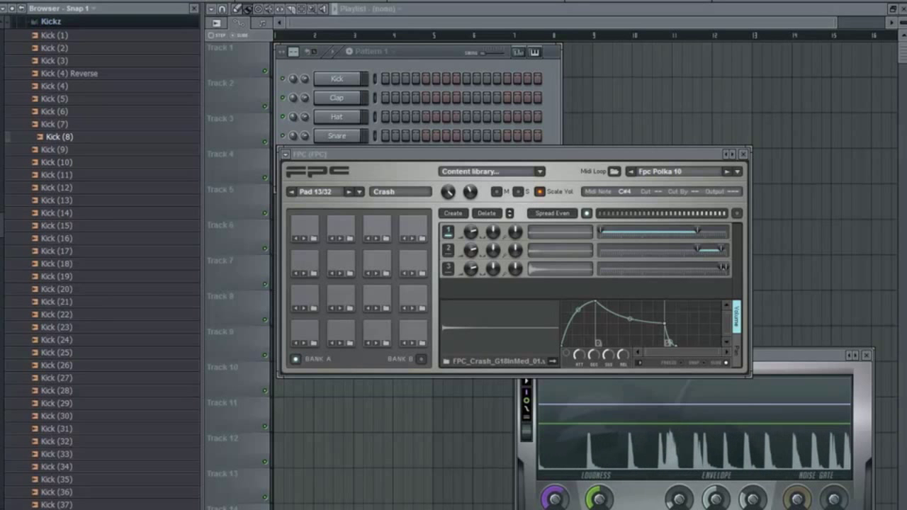
- Clear all sample layers from the Kick Drum pad, load Kick (8) onto it and play it
click(339, 329)
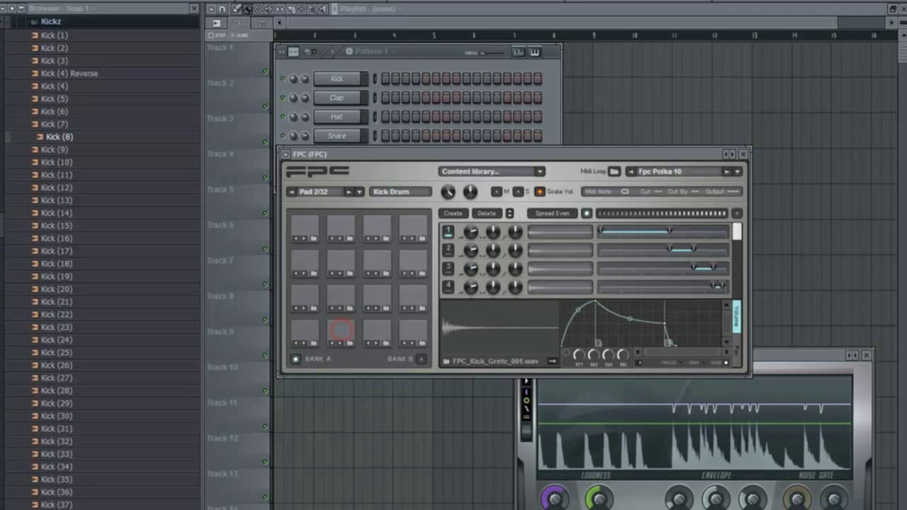
click(487, 214)
click(487, 213)
click(487, 213)
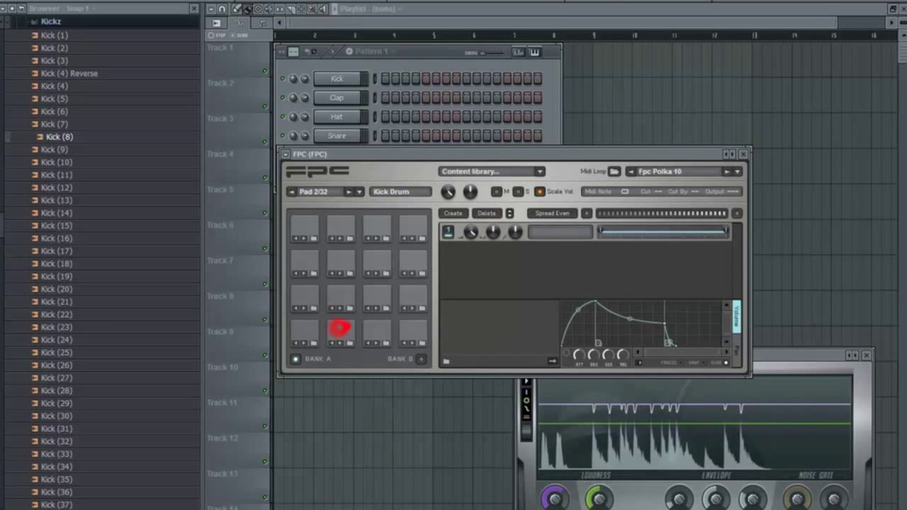
drag(59, 137, 341, 331)
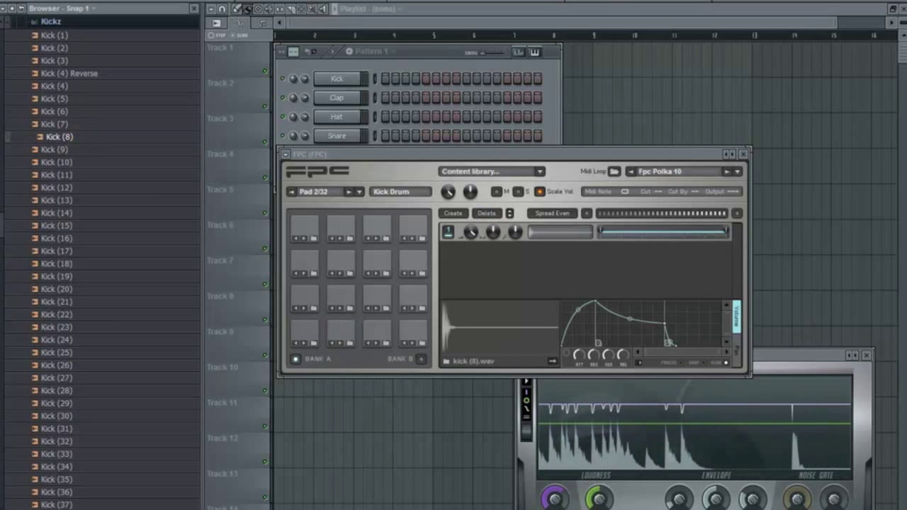
click(329, 329)
- Select the SideStick pad and open the Snarez folder of the J Dilla kit
click(302, 331)
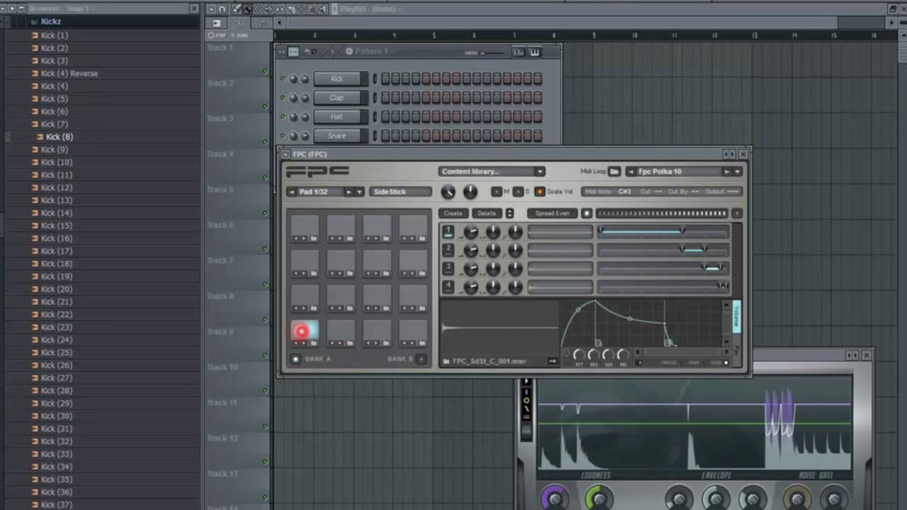
click(67, 21)
scroll(68, 103, up, 2)
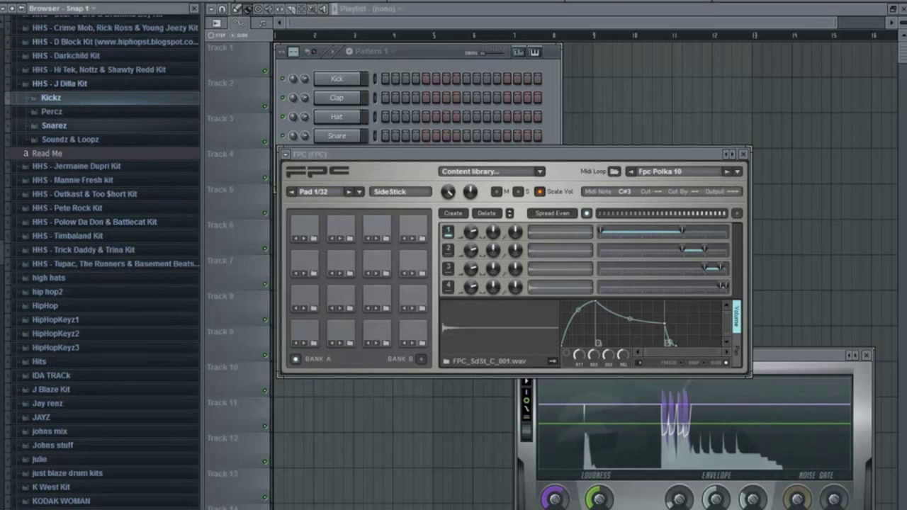
click(80, 124)
- Preview the first snare samples in the Snarez folder to choose one for the SideStick pad
click(73, 73)
key(Up)
key(Up)
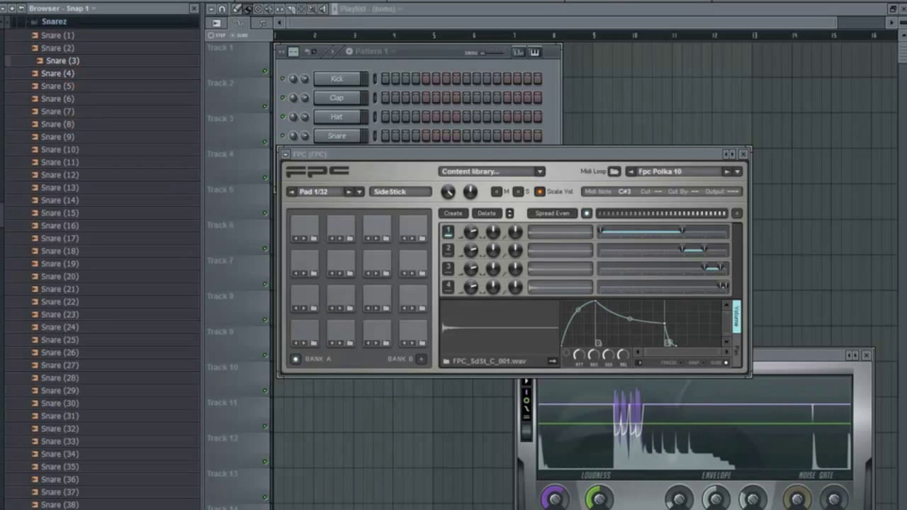
key(Up)
key(Down)
key(Down)
key(Down)
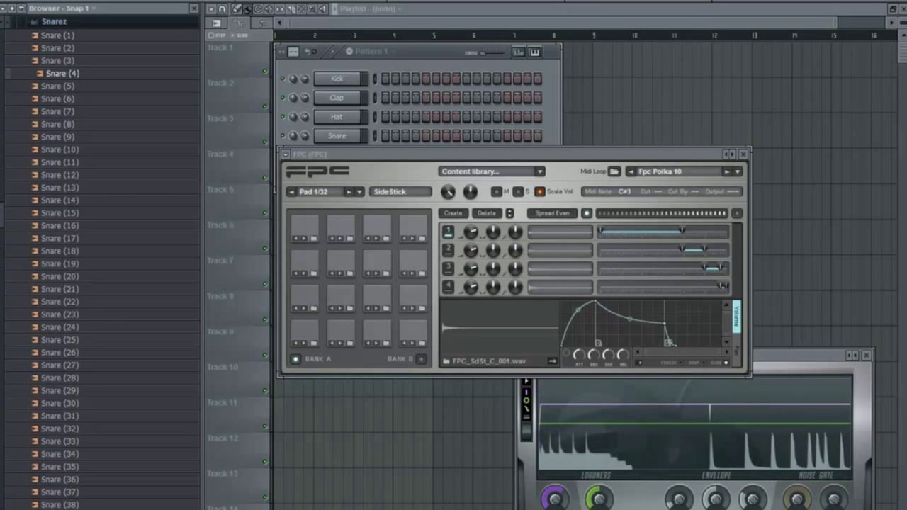
key(Down)
key(Down)
key(Down)
- Clear all sample layers from the SideStick pad, load Snare (4) onto it and play it
drag(90, 75, 302, 327)
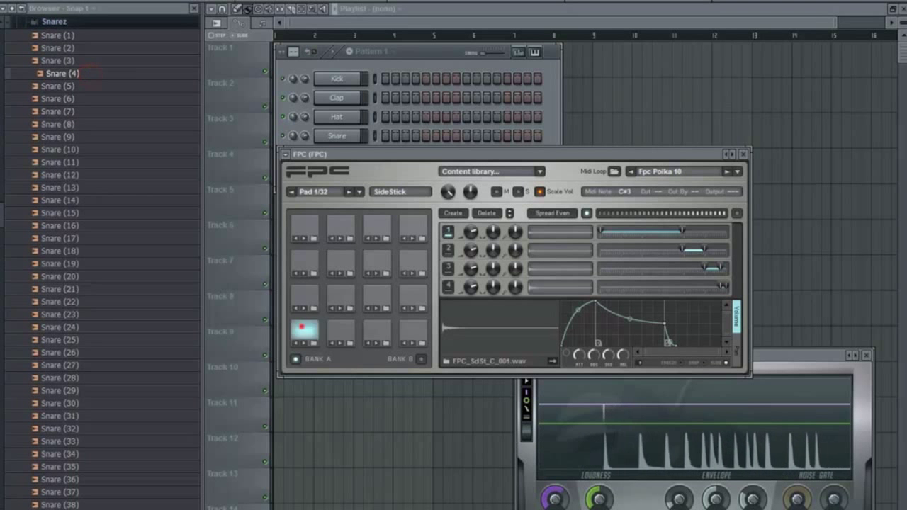
click(302, 326)
click(488, 213)
click(488, 213)
click(488, 213)
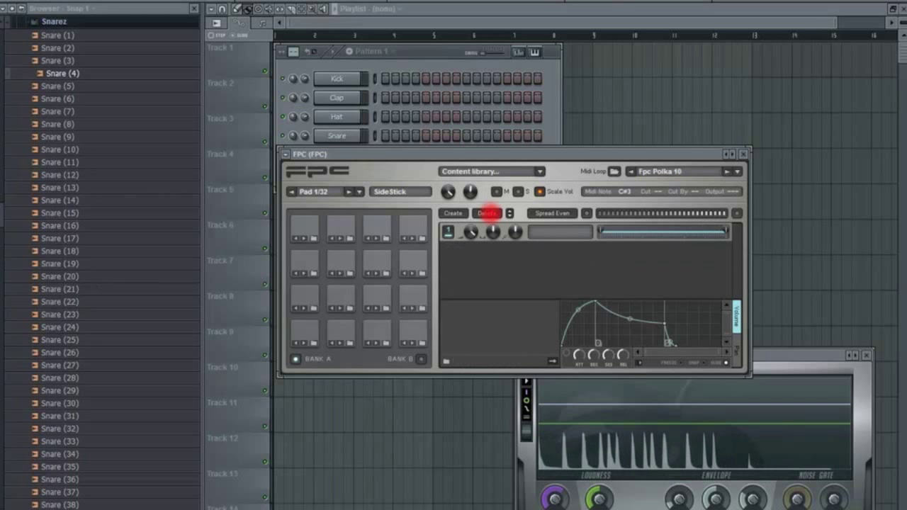
drag(90, 73, 304, 333)
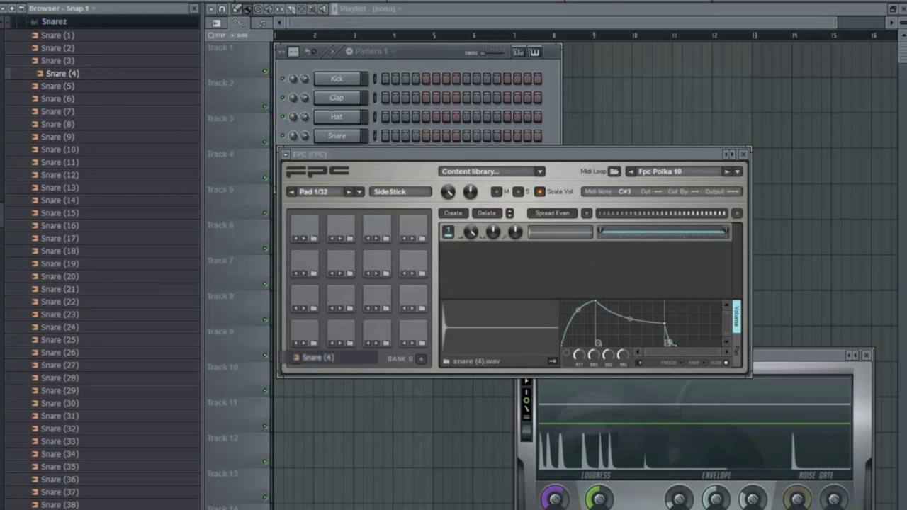
click(305, 329)
- Play the Kick Drum and Closed Hat pads, and open the J Dilla kit's Percz folder
click(344, 329)
click(378, 328)
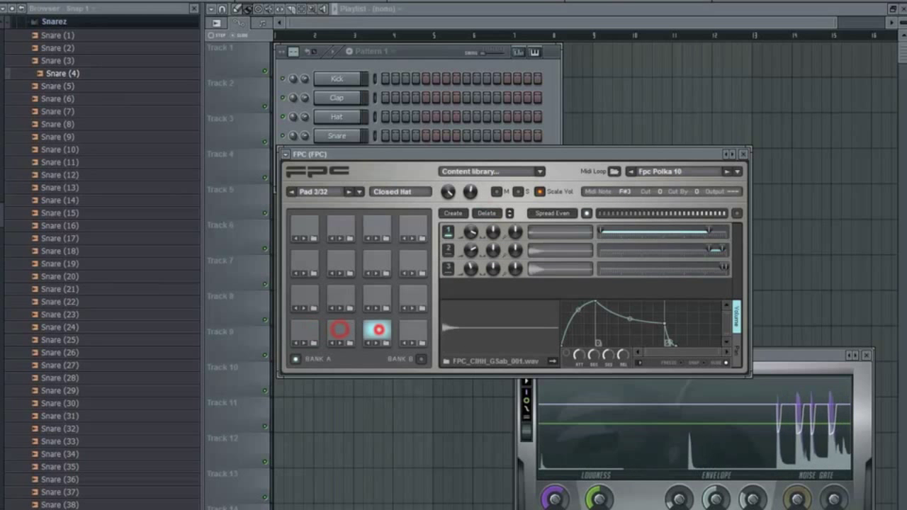
click(73, 22)
scroll(73, 95, up, 2)
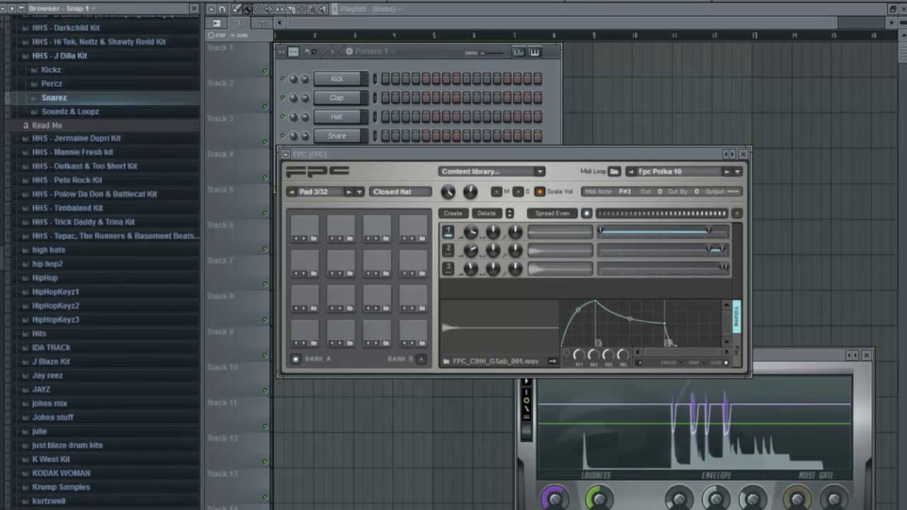
click(83, 84)
- Preview several of the Hit samples in the Percz folder
click(95, 99)
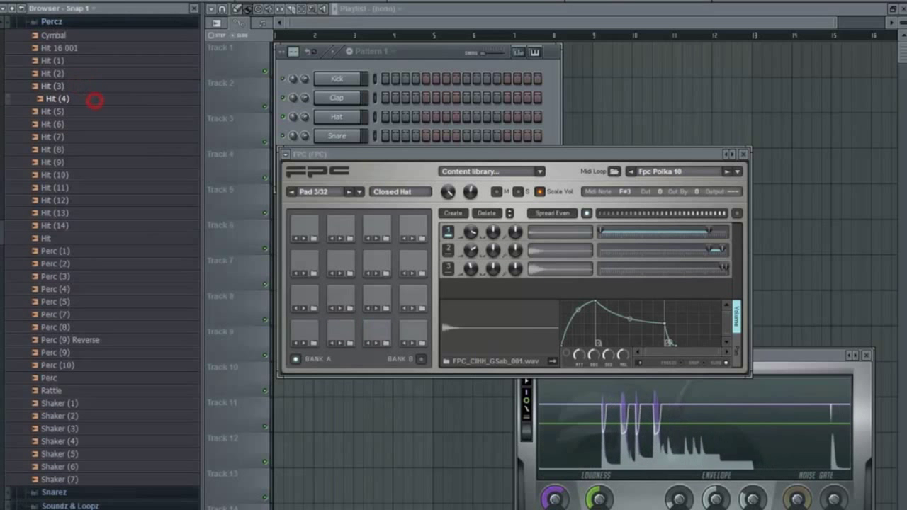
click(90, 81)
click(88, 70)
click(92, 107)
click(93, 123)
- Clear the sample layers from the Closed Hat pad and load Hit (5) onto it
click(89, 107)
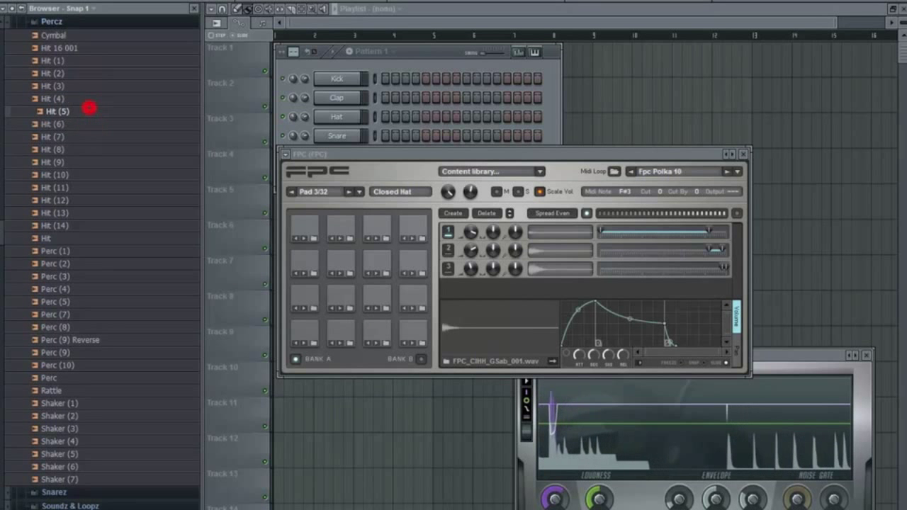
click(377, 327)
click(487, 213)
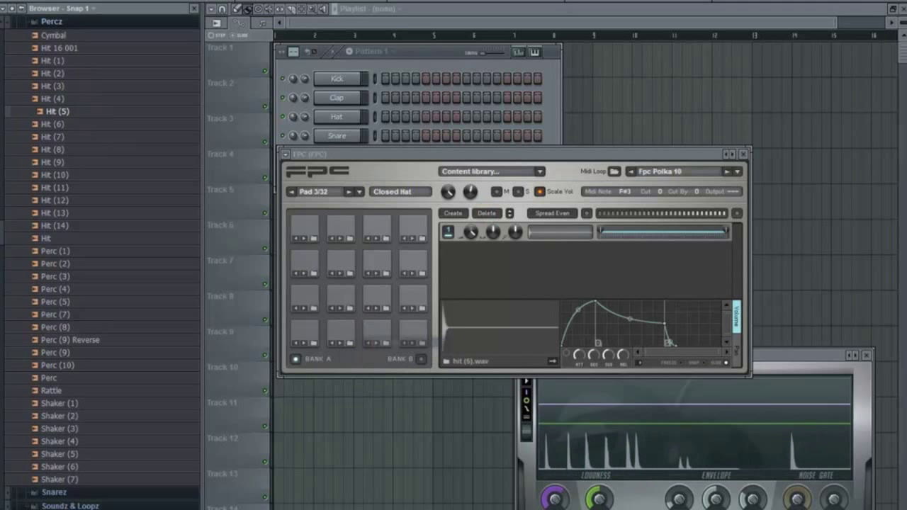
- Select and play the Tambourine pad, preview Perc (9) and add it as a second layer on the pad
click(408, 333)
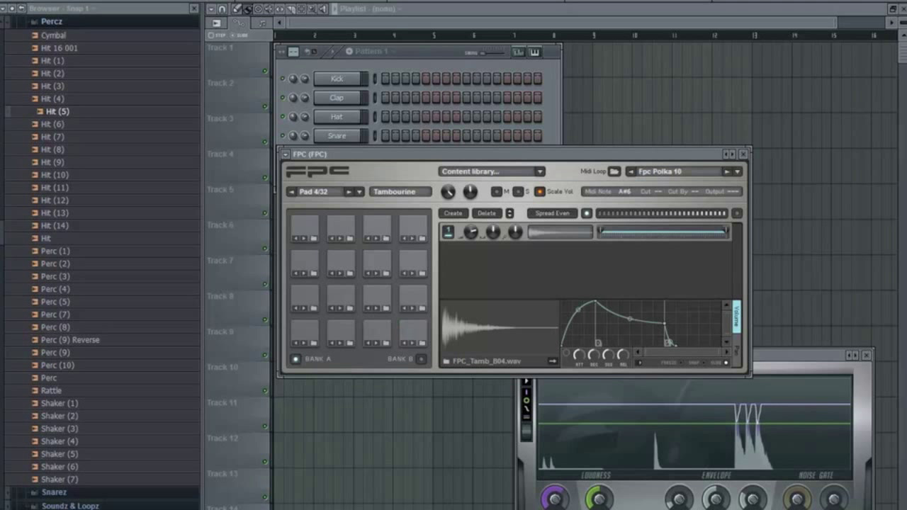
click(414, 328)
click(419, 328)
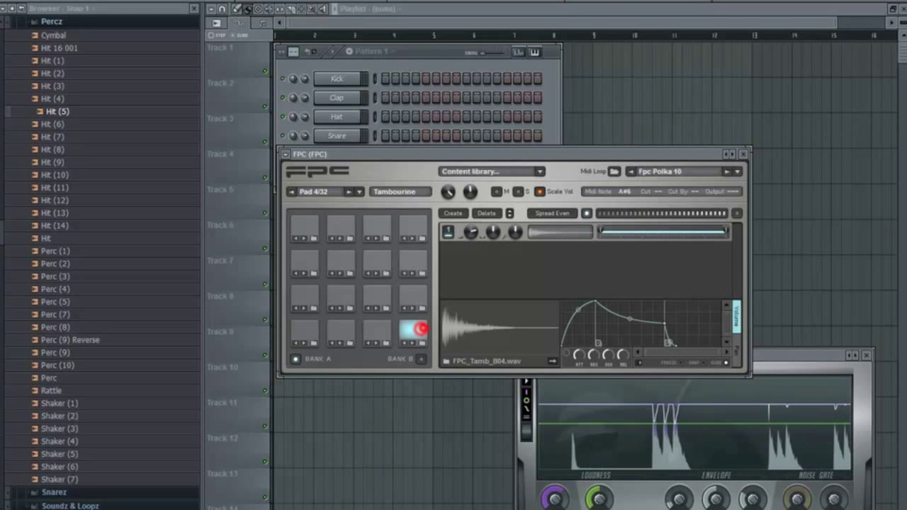
click(82, 352)
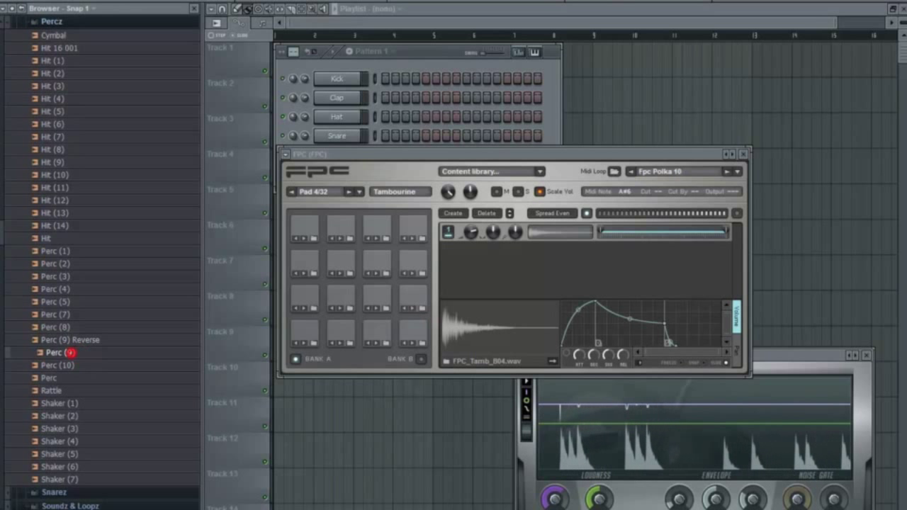
drag(69, 352, 454, 358)
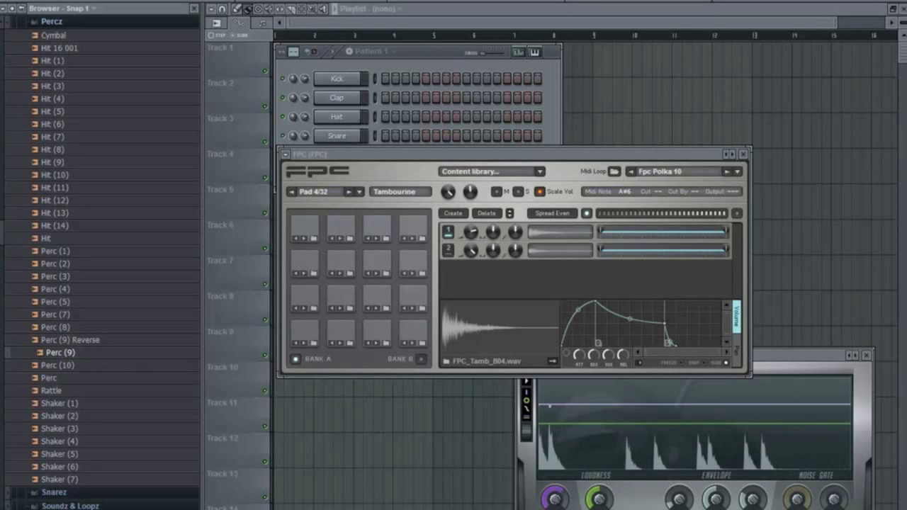
- Audition the Tambourine pad's two layers, panning the first one left and the second one right
click(538, 231)
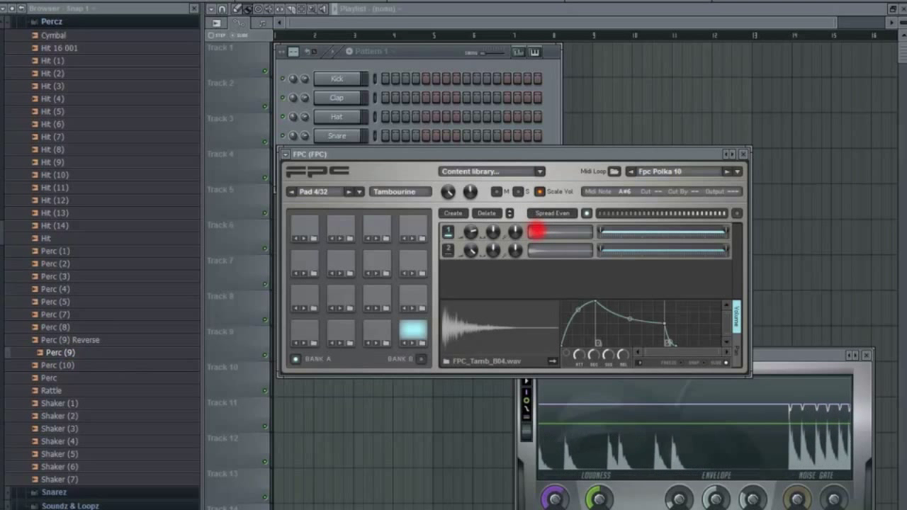
click(548, 248)
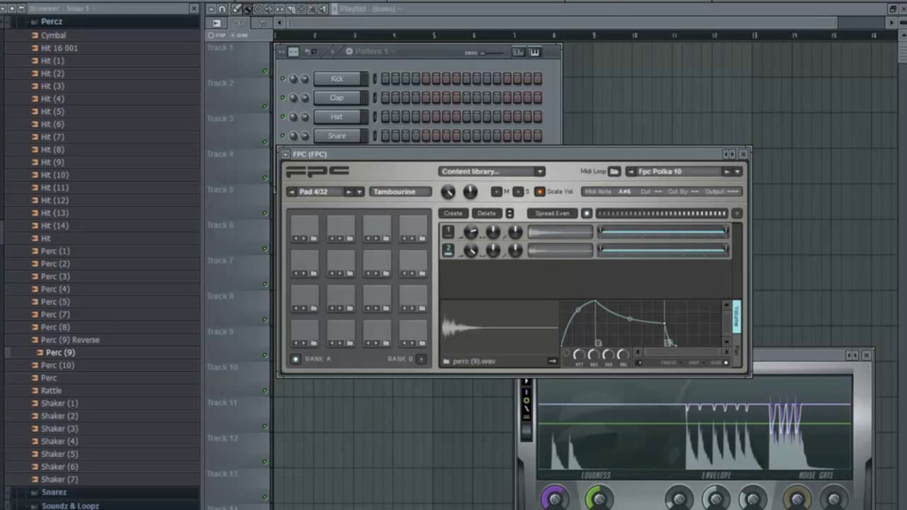
triple_click(415, 336)
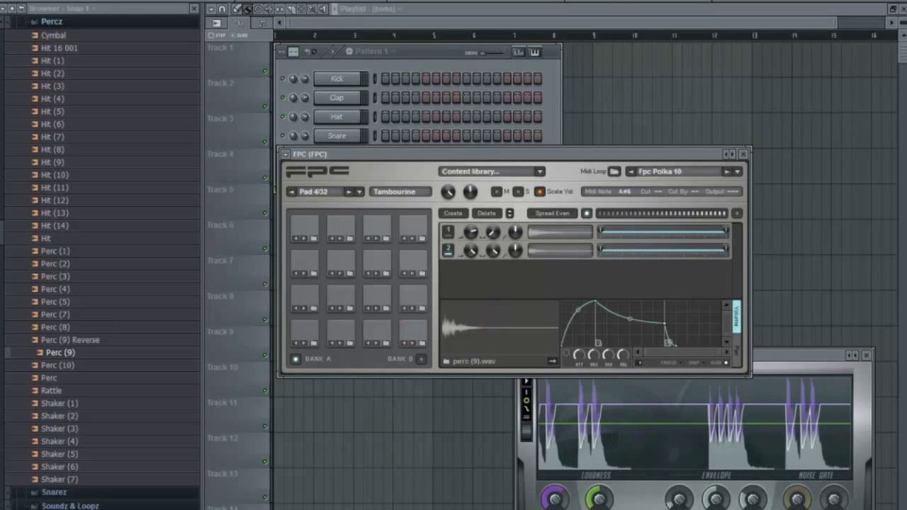
- Select and play the Snare 1 pad, close the Percz folder and open the J Dilla kit's Snarez folder
click(300, 299)
click(300, 299)
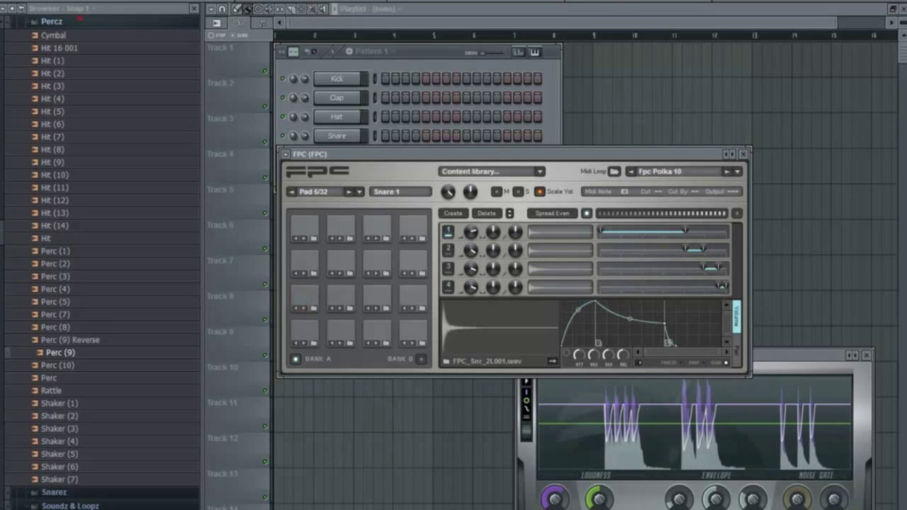
click(77, 21)
click(308, 294)
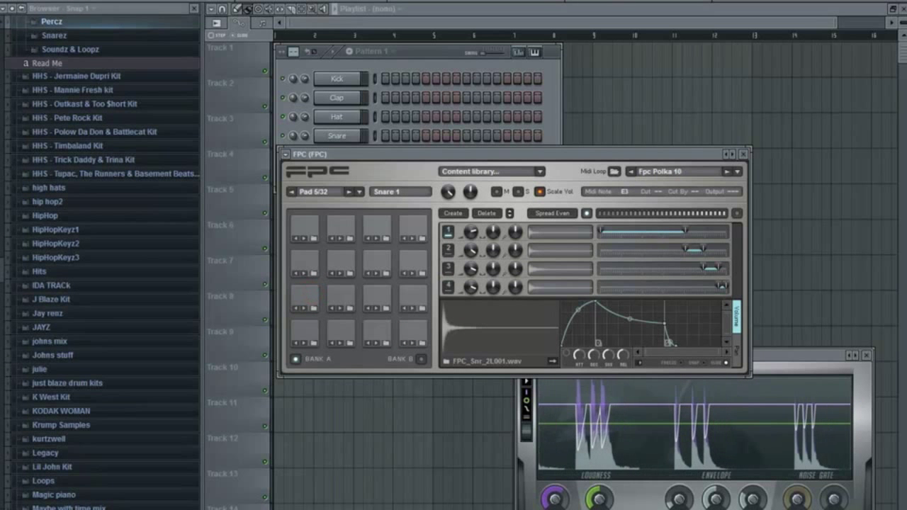
scroll(102, 120, up, 3)
click(94, 163)
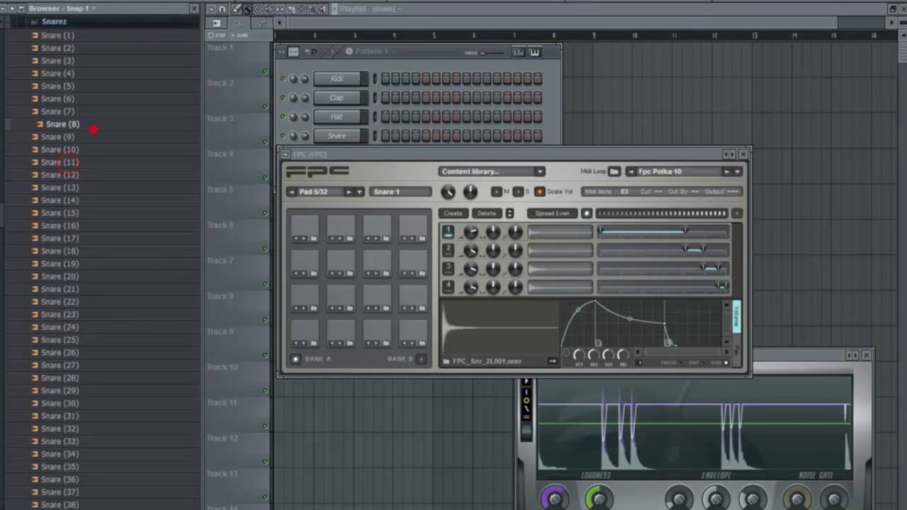
- Preview a range of samples in the Snarez folder, settling on Snare (36)
click(108, 266)
click(109, 303)
click(113, 338)
click(117, 365)
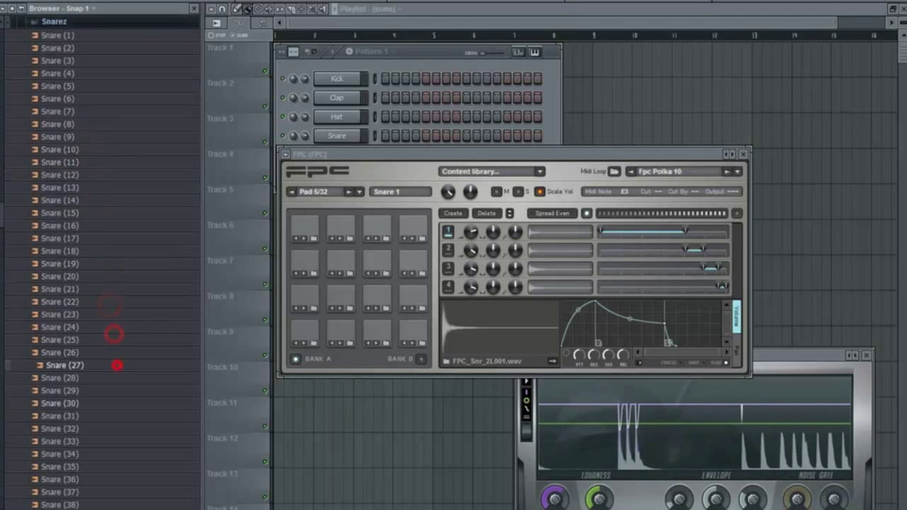
click(120, 415)
click(120, 437)
scroll(120, 438, down, 2)
key(Down)
key(Down)
key(Down)
scroll(120, 437, down, 3)
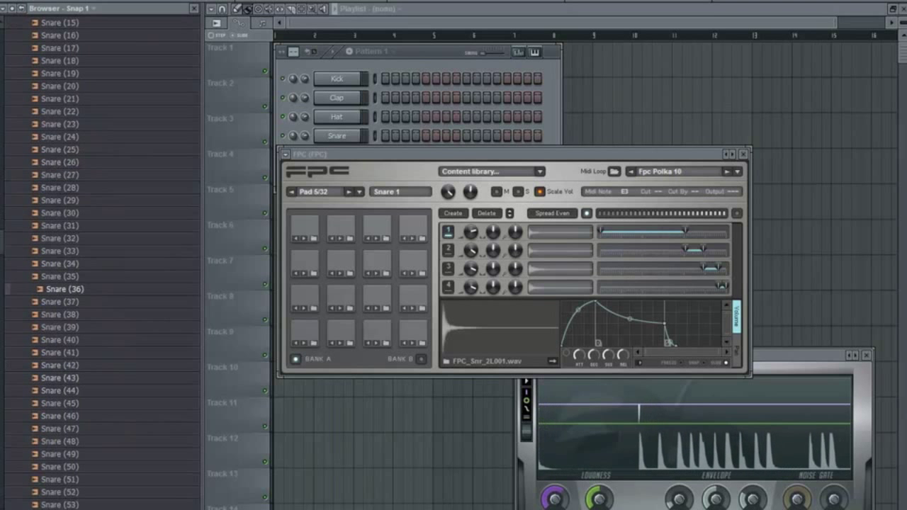
key(Up)
key(Down)
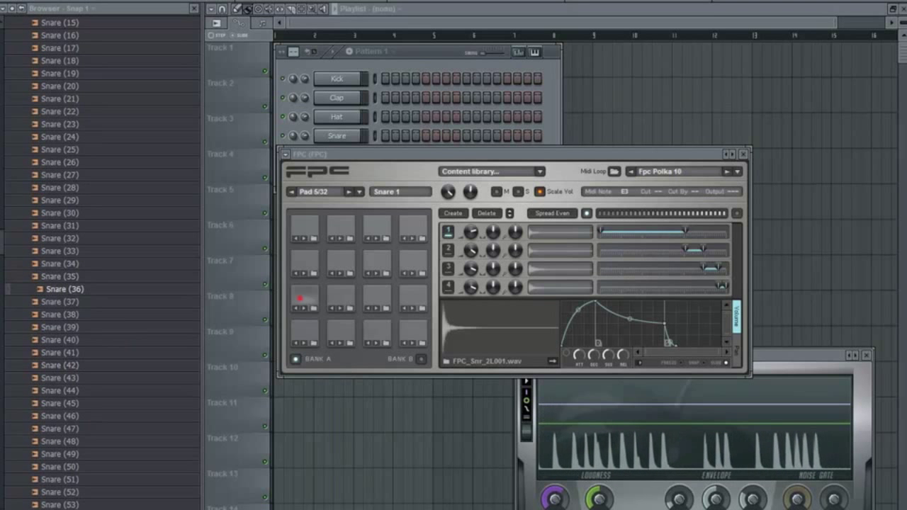
- Clear the sample layers from the Snare 1 pad, load Snare (36) onto it and play the pad
click(300, 298)
click(304, 298)
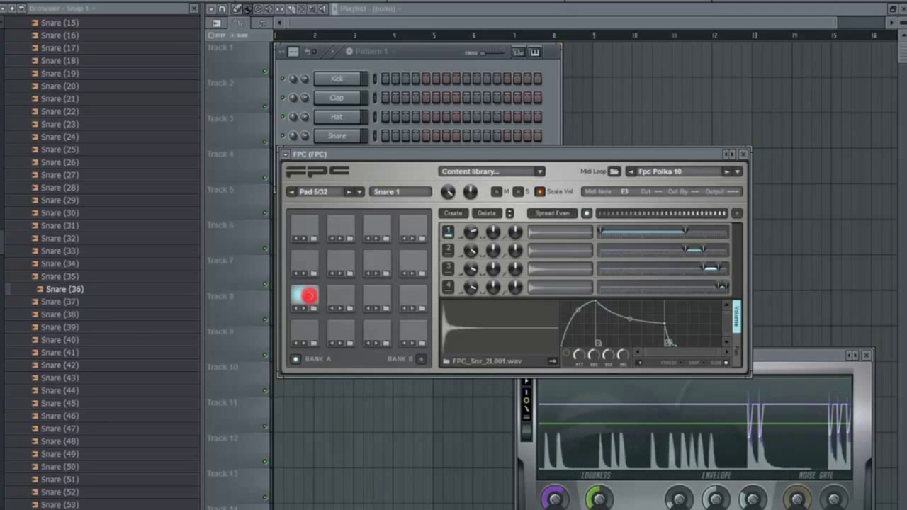
click(486, 211)
click(487, 211)
click(487, 211)
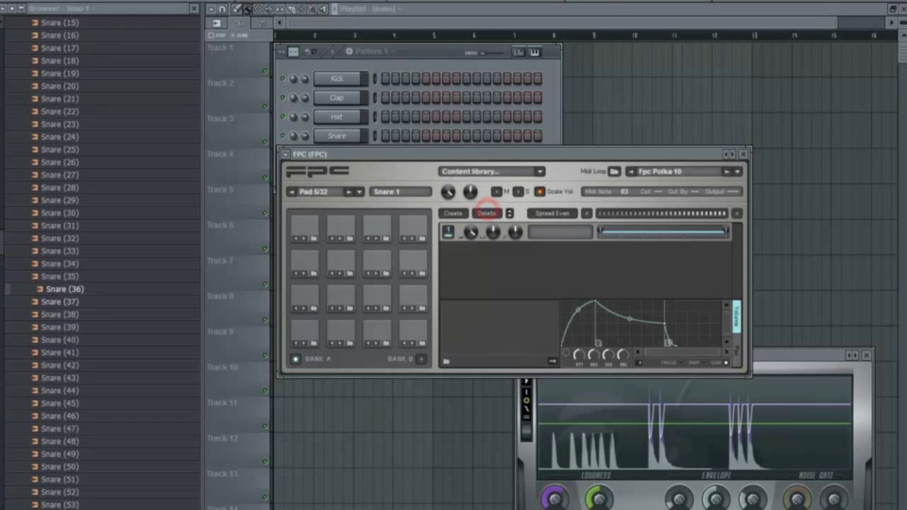
click(103, 289)
drag(104, 289, 305, 298)
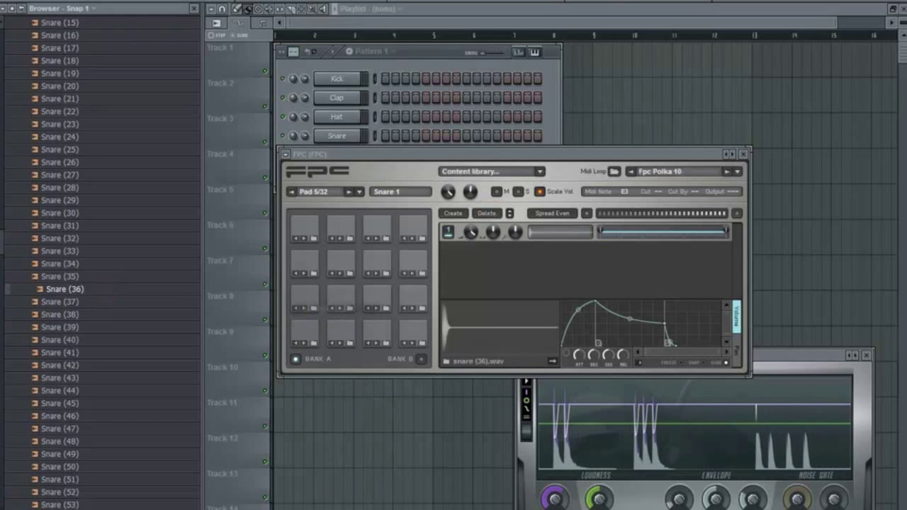
click(304, 297)
- Select the Snare 2 pad and preview the samples from Snare (37) to Snare (46) for it
click(109, 302)
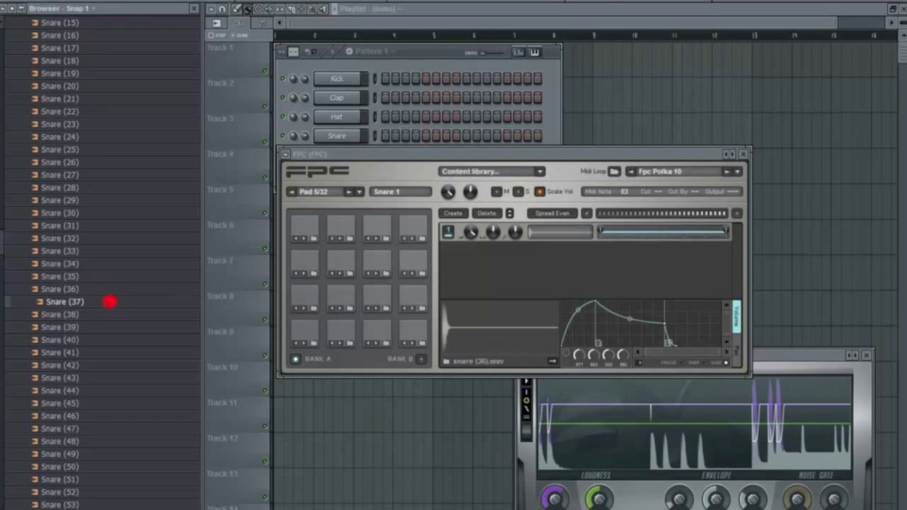
click(340, 298)
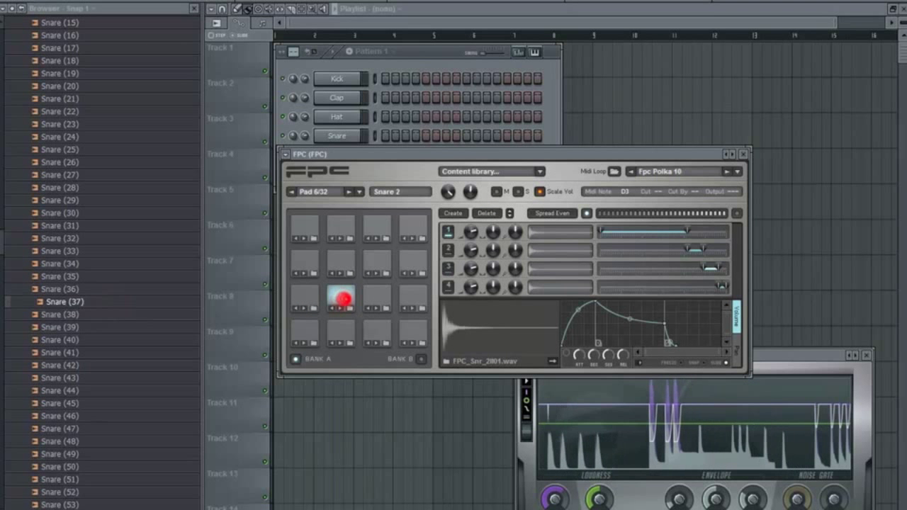
click(99, 316)
key(Down)
key(Down)
key(Down)
key(Down)
key(Down)
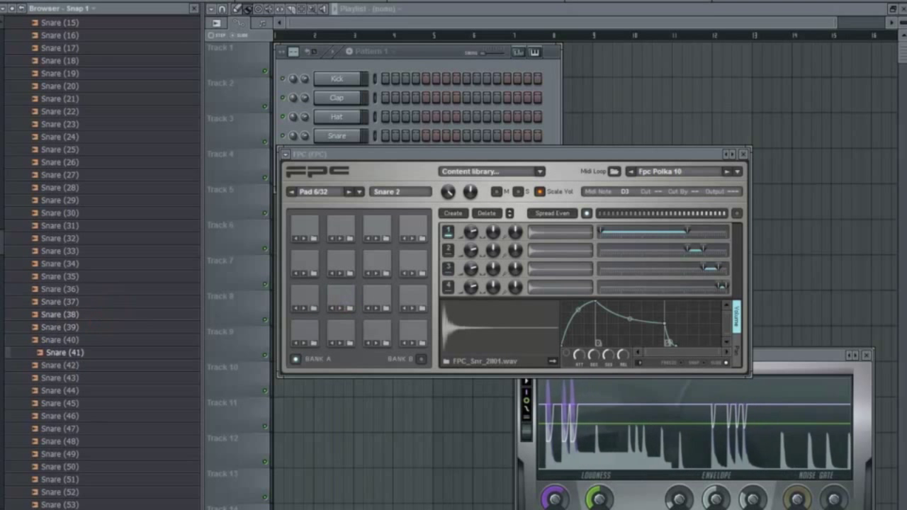
key(Down)
key(Down)
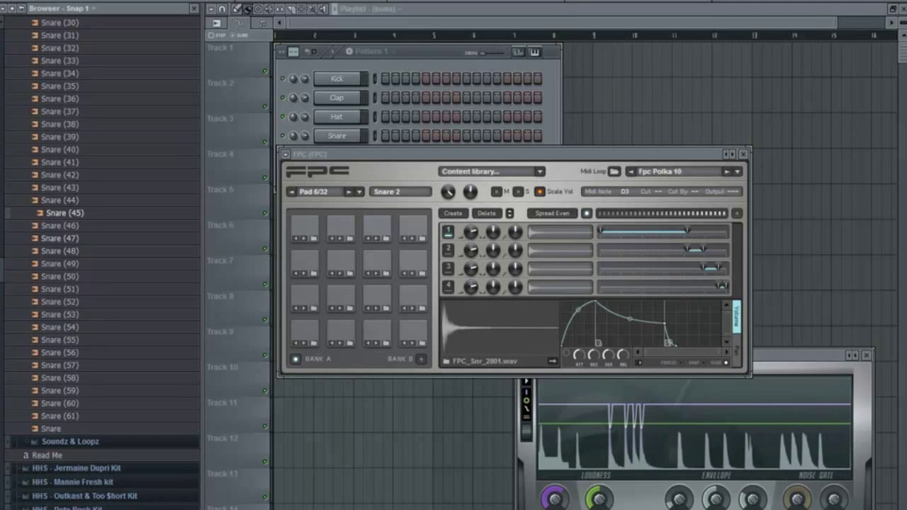
key(Down)
- Clear the sample layers from the Snare 2 pad, load Snare (46) onto it and play it alongside Snare 1
click(350, 300)
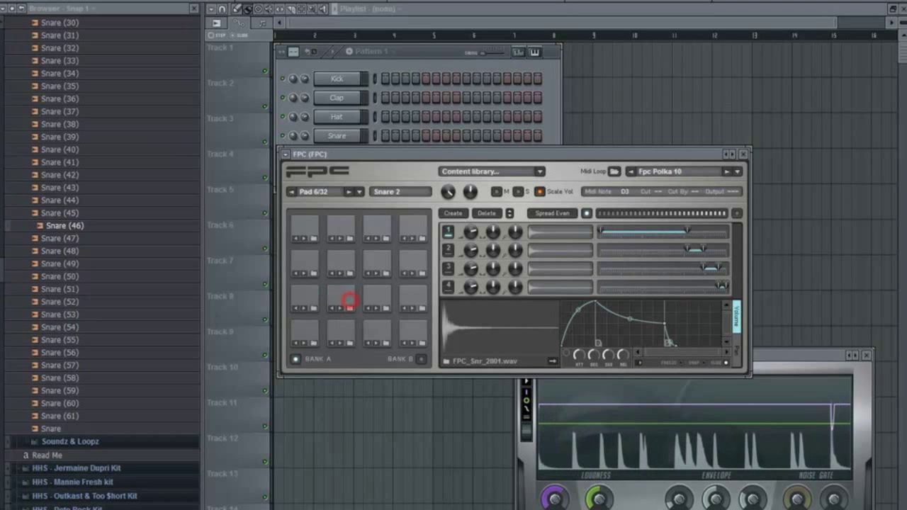
click(486, 214)
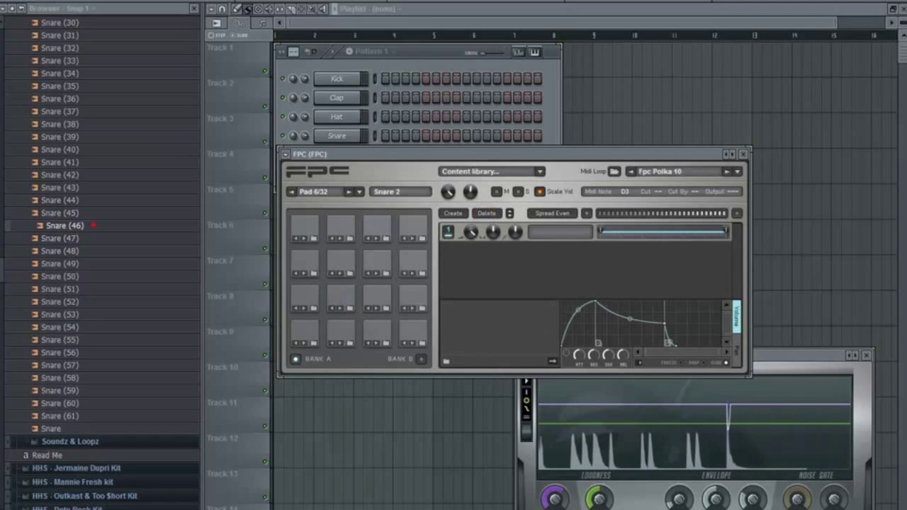
drag(93, 225, 341, 299)
click(346, 296)
click(311, 295)
click(347, 295)
- Select and play the Open HiHat pad, close the Snarez folder and reopen the Percz folder
click(378, 296)
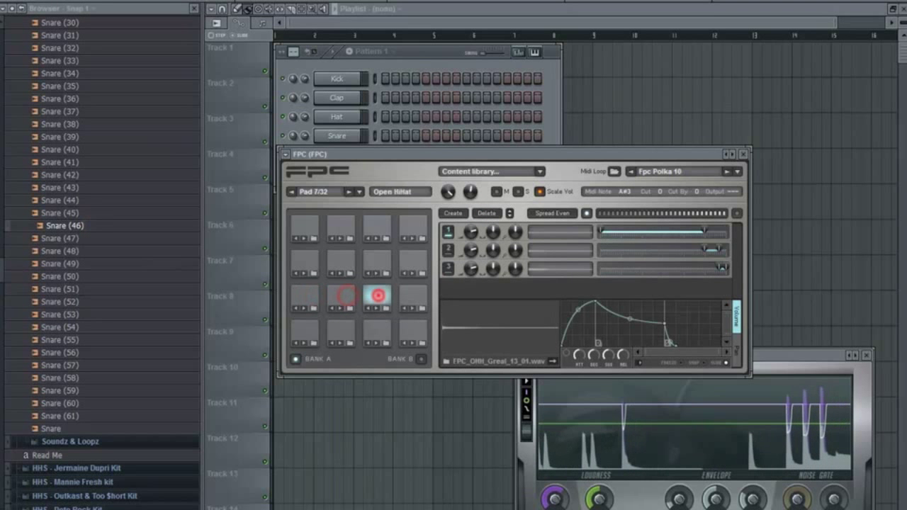
drag(3, 267, 3, 188)
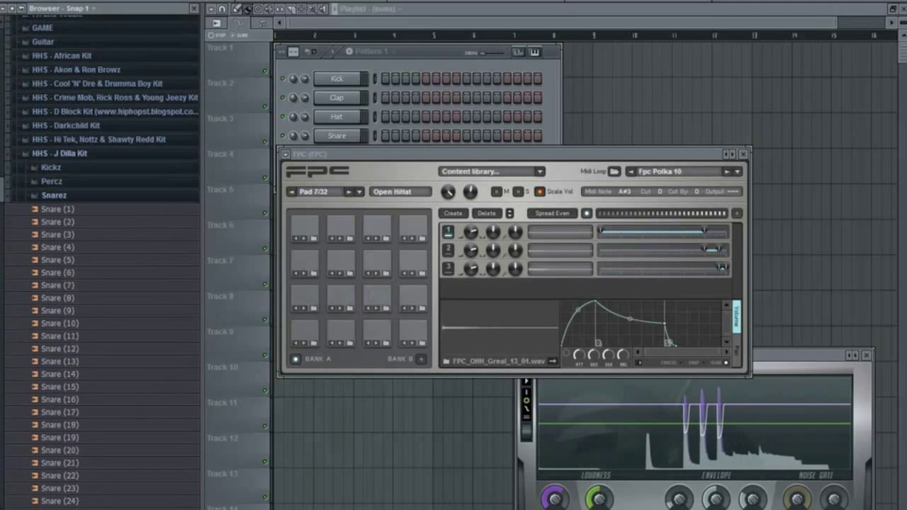
click(78, 196)
click(83, 182)
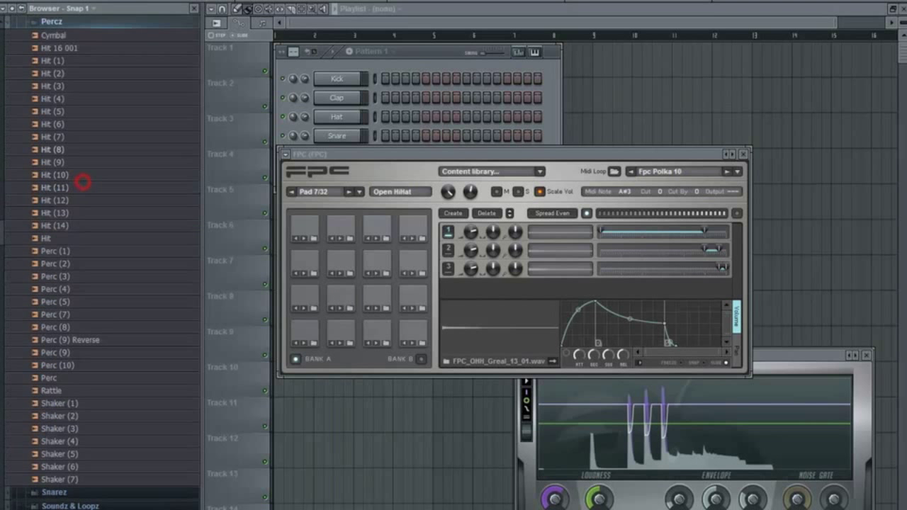
- Preview the Cymbal sample and the Hit samples up to Hit (13) in the Percz folder
click(87, 47)
click(89, 60)
click(89, 35)
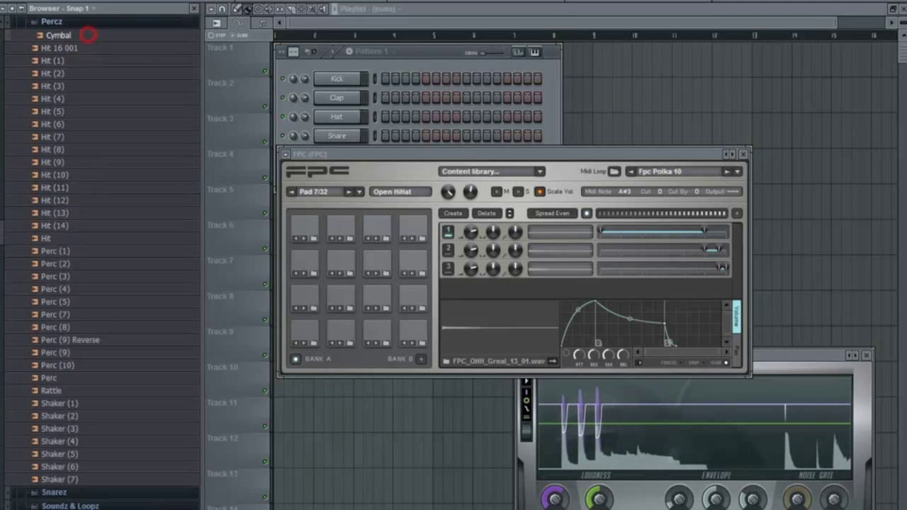
click(90, 60)
key(Down)
key(Down)
key(Down)
key(Down)
key(Down)
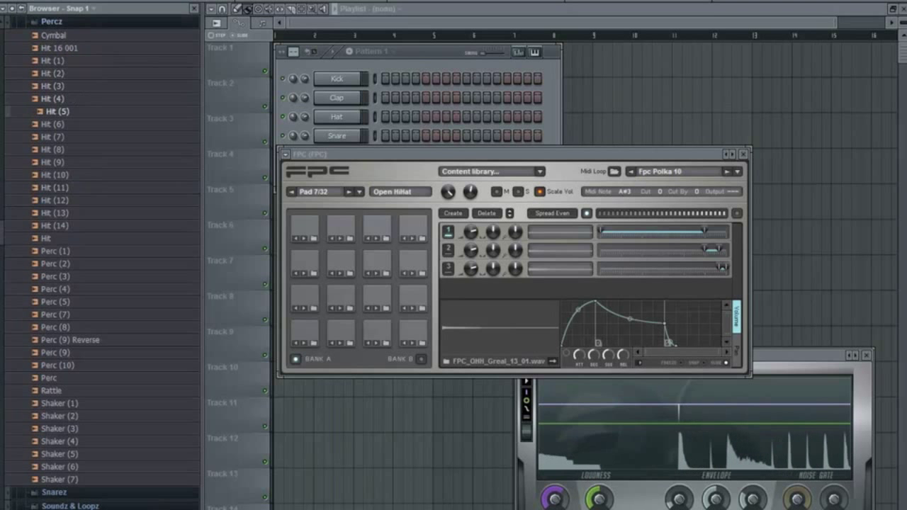
key(Down)
key(Down)
key(Down)
key(Down)
key(Down)
key(Down)
key(Down)
key(Down)
key(Down)
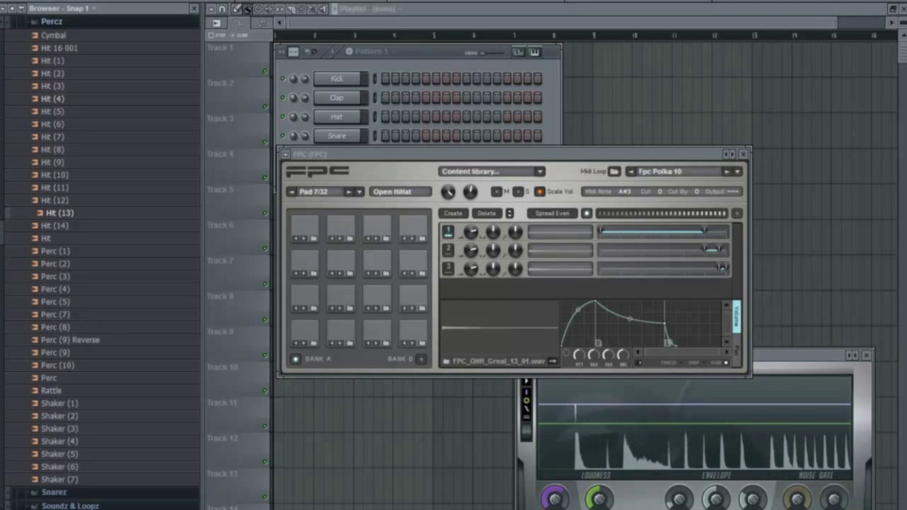
- Clear the sample layers from the Open HiHat pad, load Hit (8) onto it and play the pad
click(384, 296)
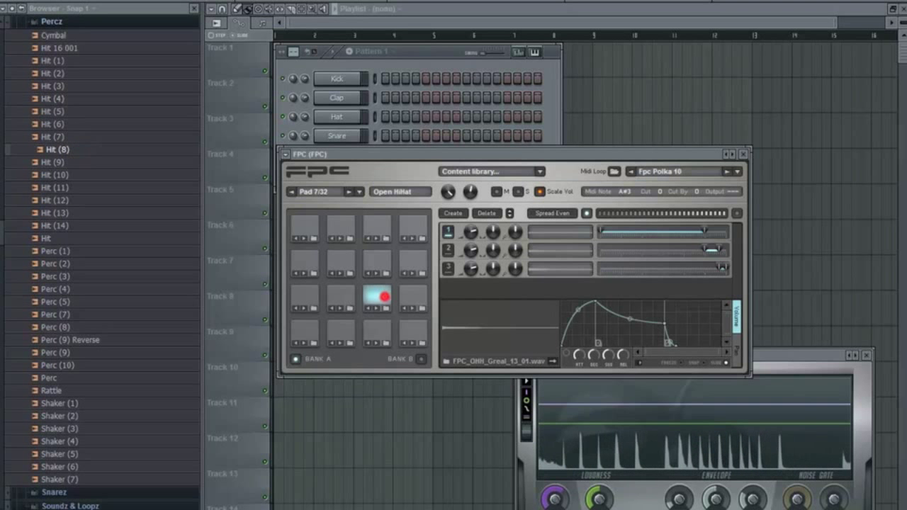
click(488, 213)
click(487, 213)
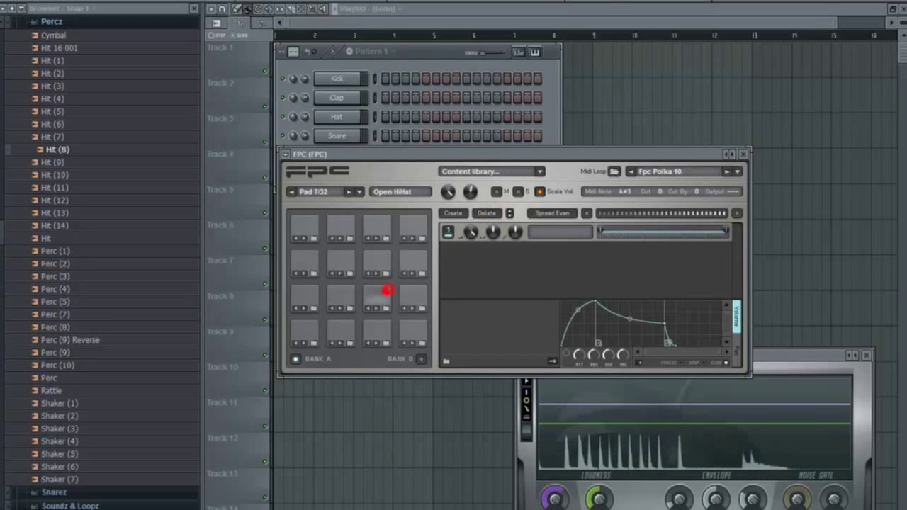
drag(113, 148, 383, 301)
click(385, 295)
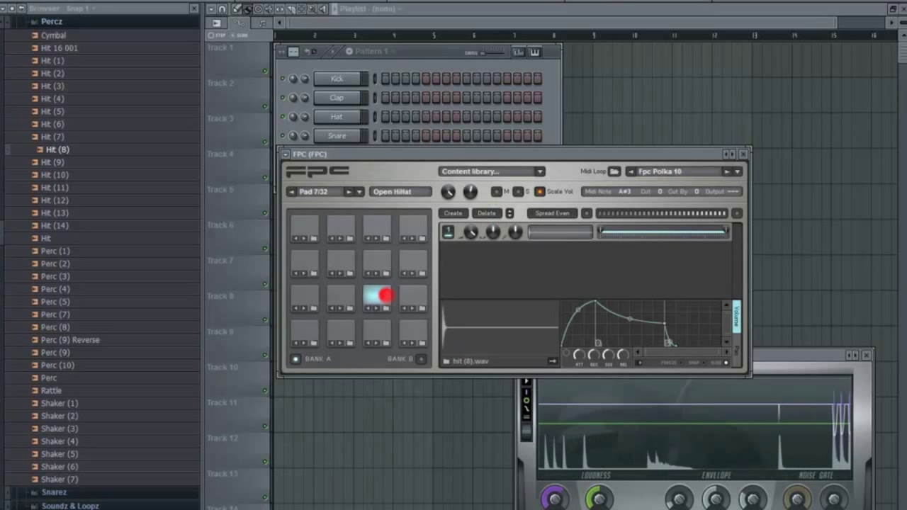
- Clear the sample layers from the Pedal Hi Hat pad, preview a few Hit samples and load Hit (4) onto it
click(420, 294)
click(487, 213)
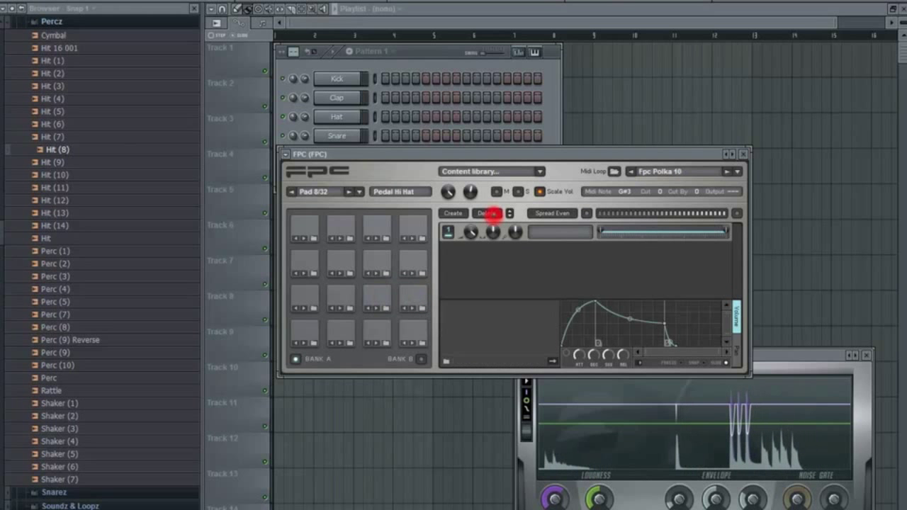
click(80, 121)
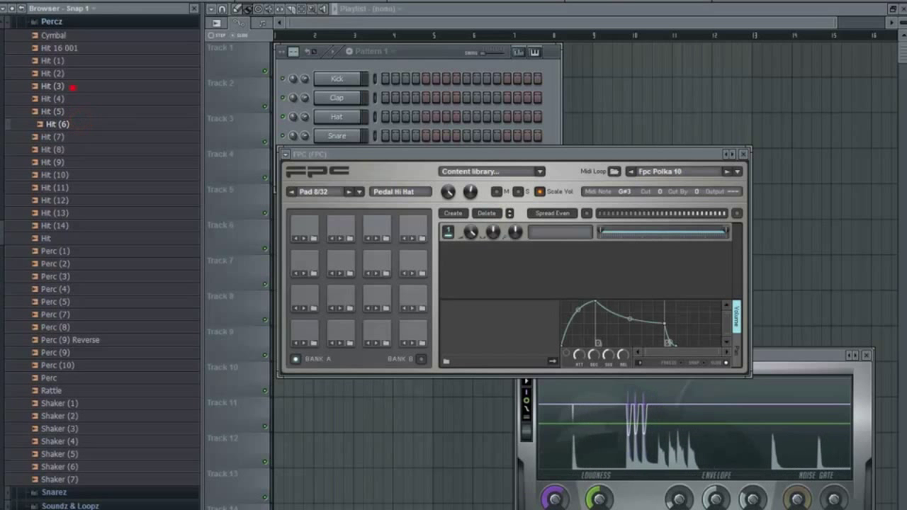
click(72, 87)
click(76, 85)
click(80, 99)
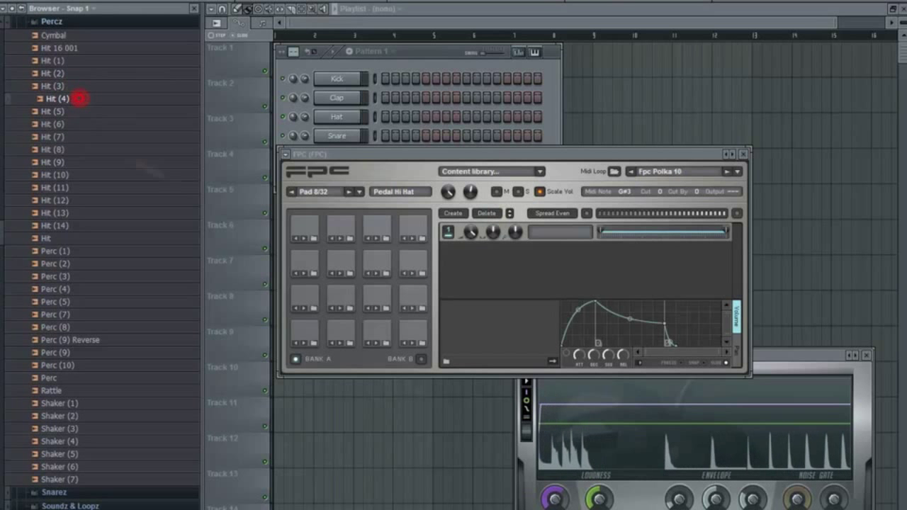
drag(139, 163, 415, 309)
click(414, 303)
- Play through the eight pads in the lower two rows of Bank A to hear the customized sounds
click(379, 299)
click(340, 301)
click(63, 313)
click(60, 374)
click(127, 374)
click(205, 369)
click(268, 368)
click(273, 308)
click(196, 312)
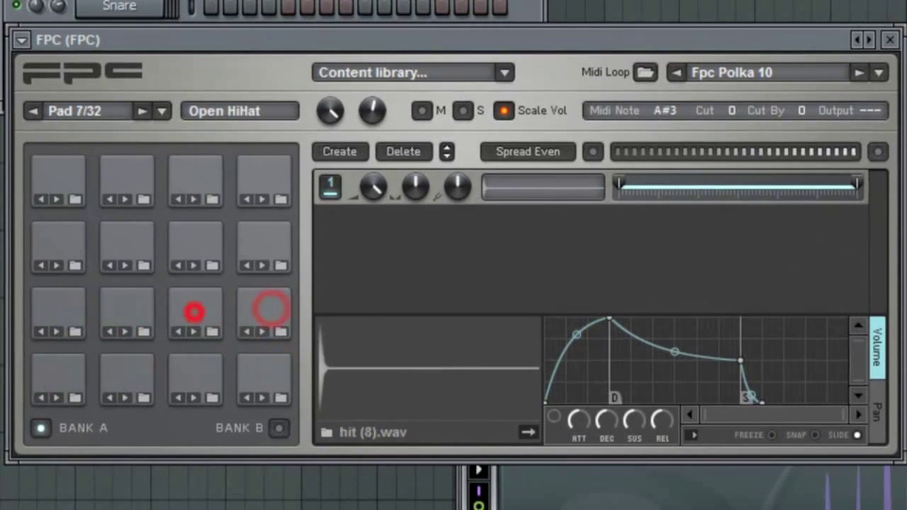
click(125, 312)
click(46, 313)
click(61, 373)
click(118, 370)
click(183, 366)
click(245, 365)
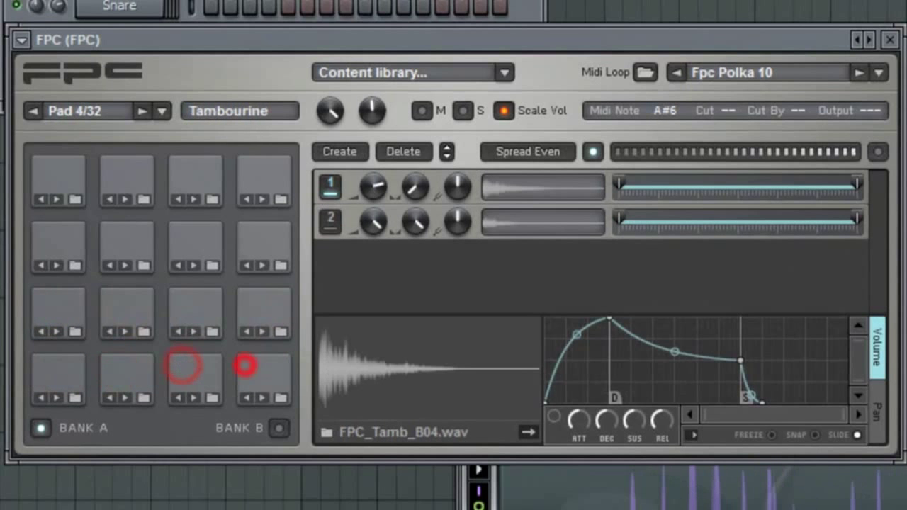
click(257, 311)
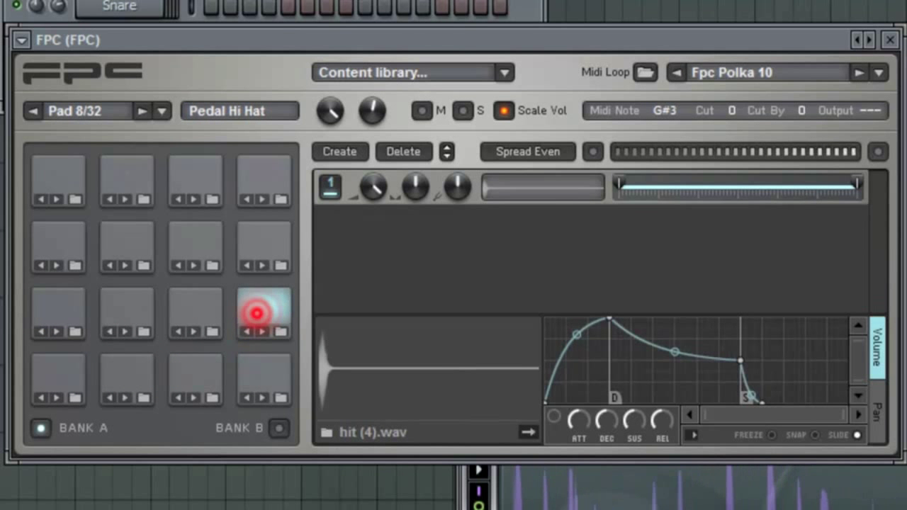
- Play the eight pads in the upper two rows of Bank A, ending with Ride Bell
click(273, 237)
click(188, 244)
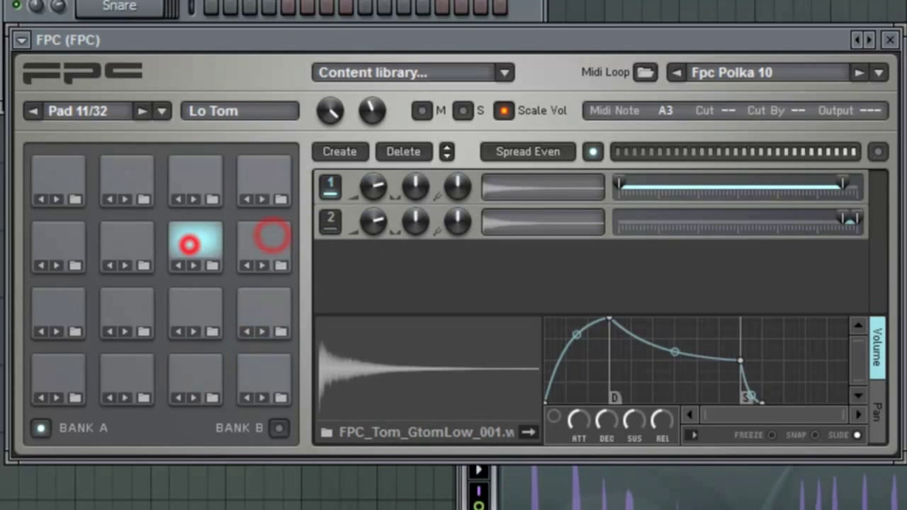
click(115, 243)
click(57, 233)
click(51, 172)
click(138, 167)
click(193, 170)
click(255, 168)
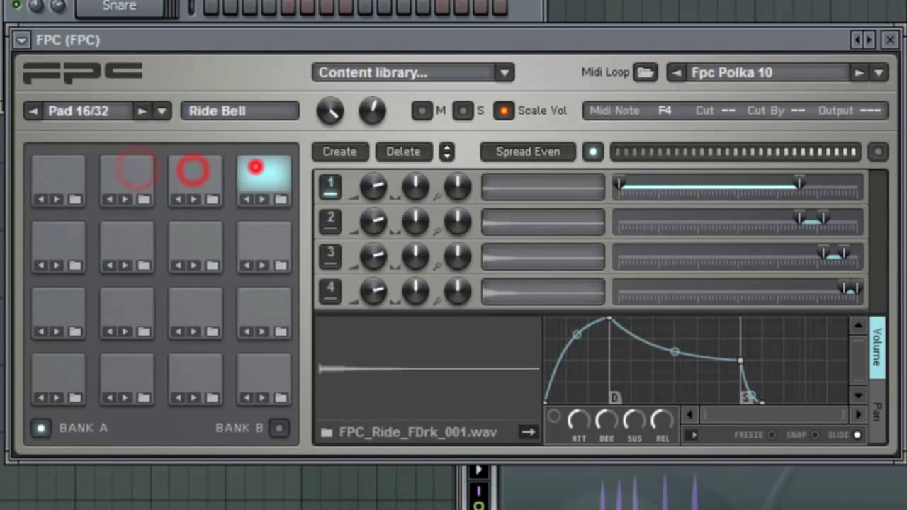
click(207, 196)
click(130, 193)
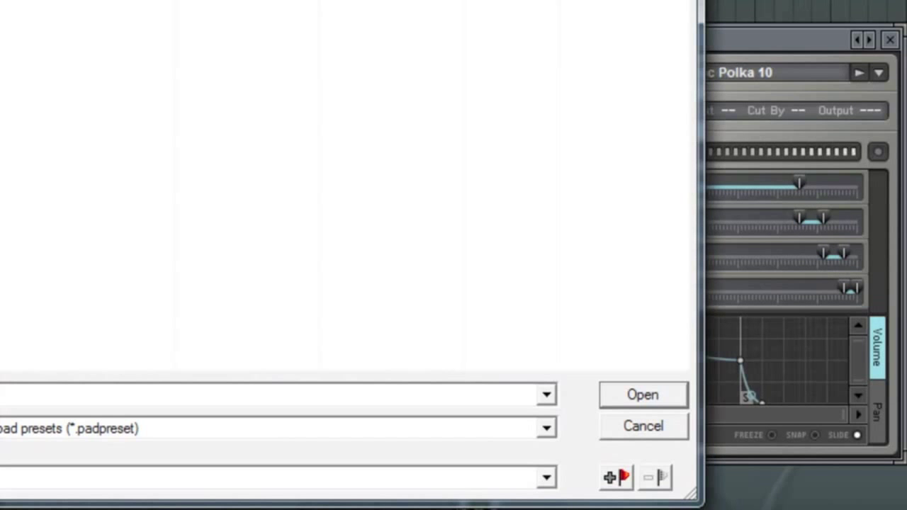
click(660, 426)
- Load the MIDI loop Fpc Breakbeats 04 from Breakbeat Loops into the FPC and play it through the customized kit
click(879, 72)
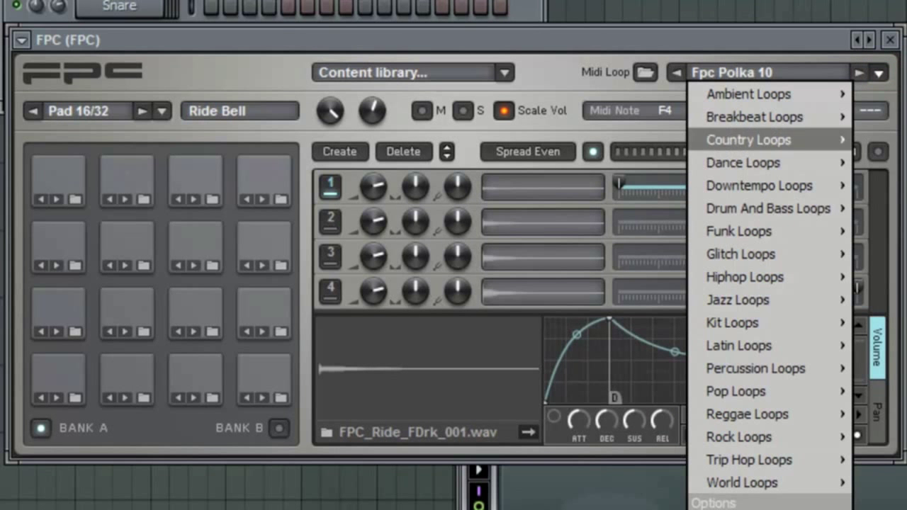
mouse_move(755, 117)
click(784, 26)
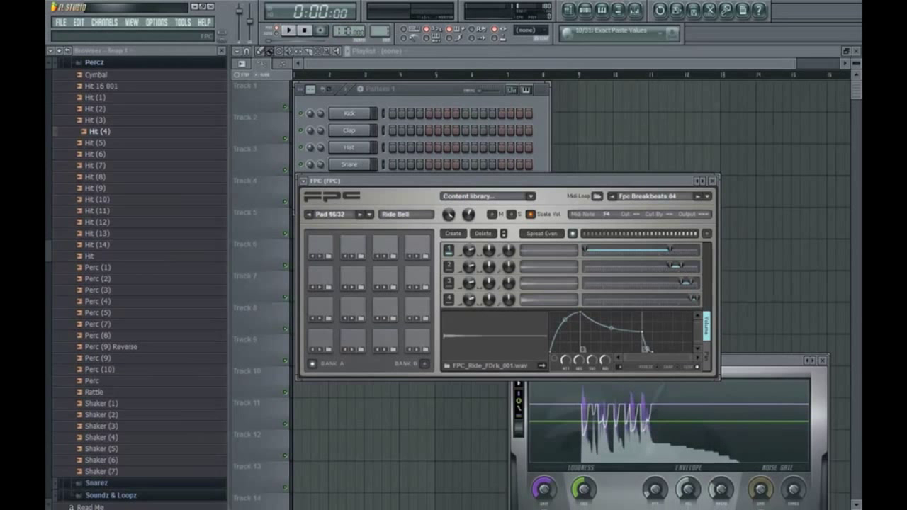
key(space)
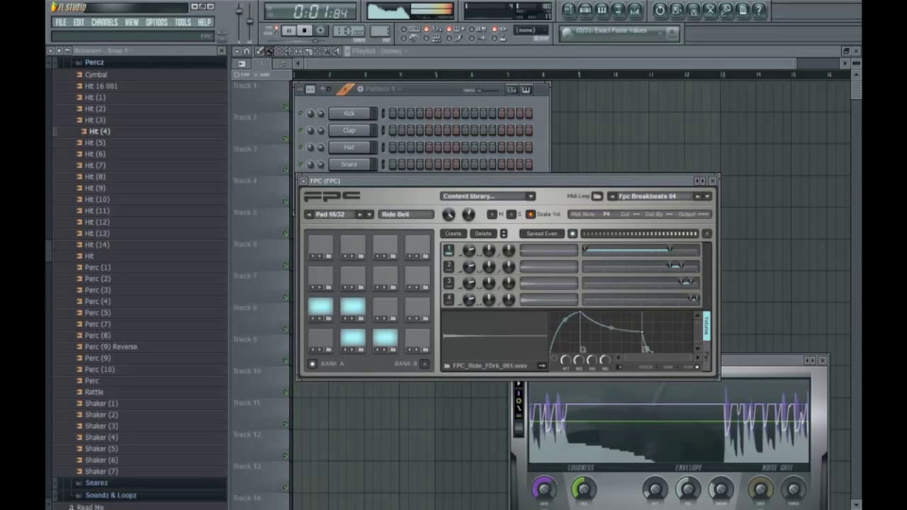
key(space)
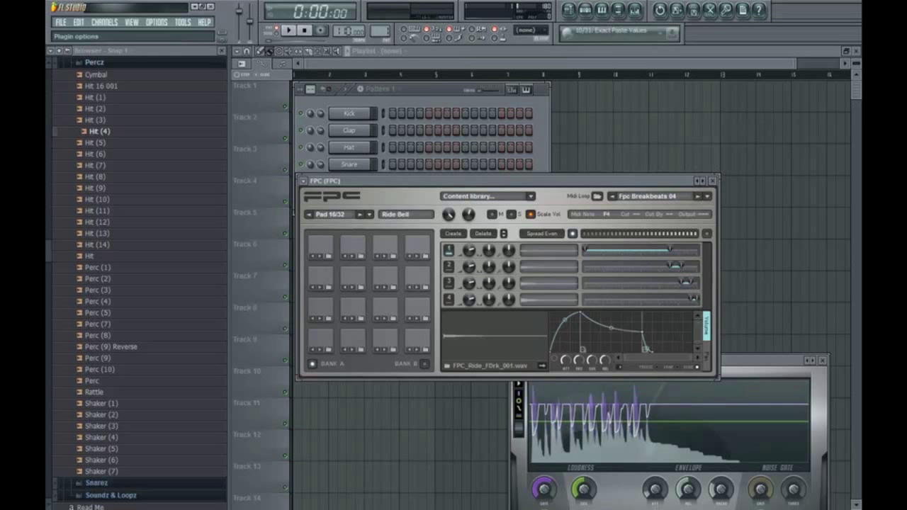
- Save the customized kit as an FPC preset named Dan-D 90s in the FPC folder
click(303, 180)
click(343, 232)
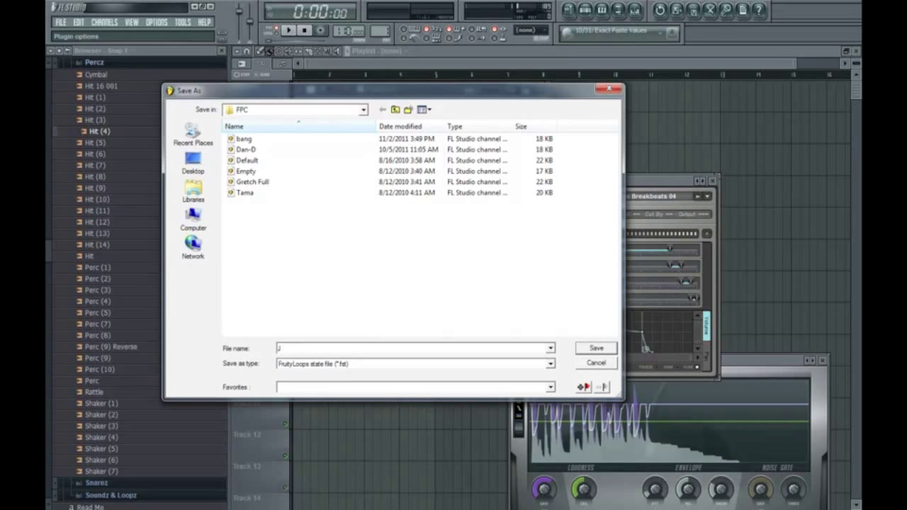
text(Dan)
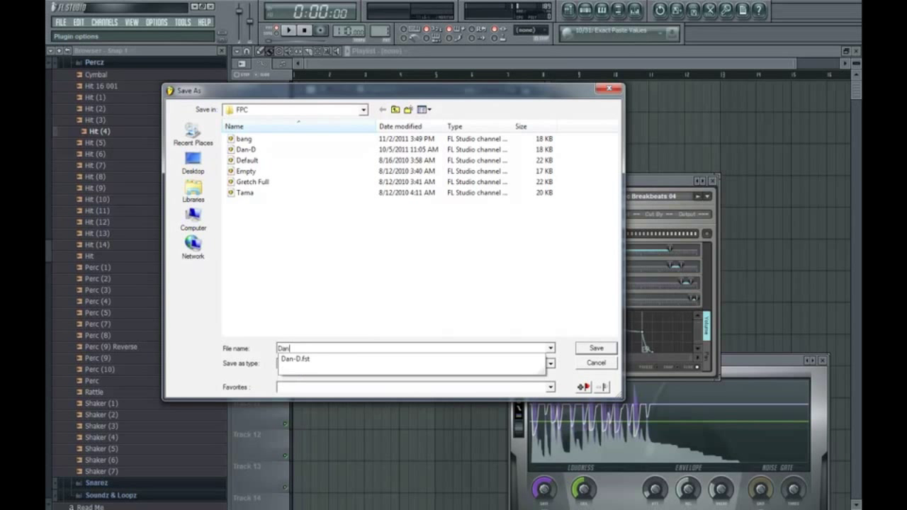
text(-D 90s)
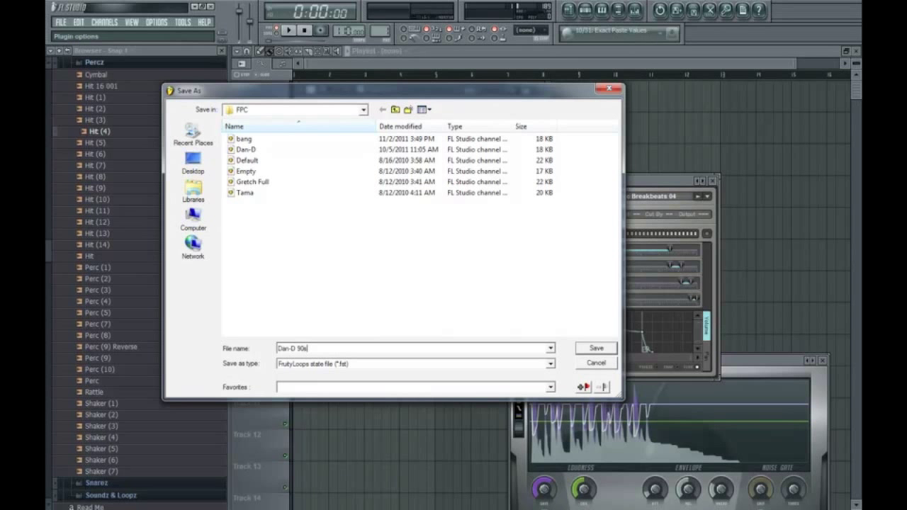
key(Return)
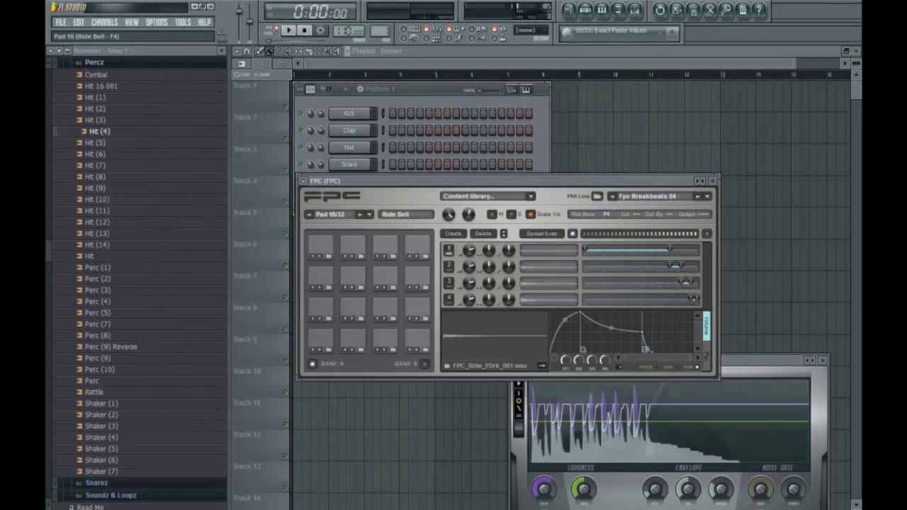
- Check the FPC preset list for Dan-D 90s and look through the available Drum And Bass MIDI loops
click(700, 182)
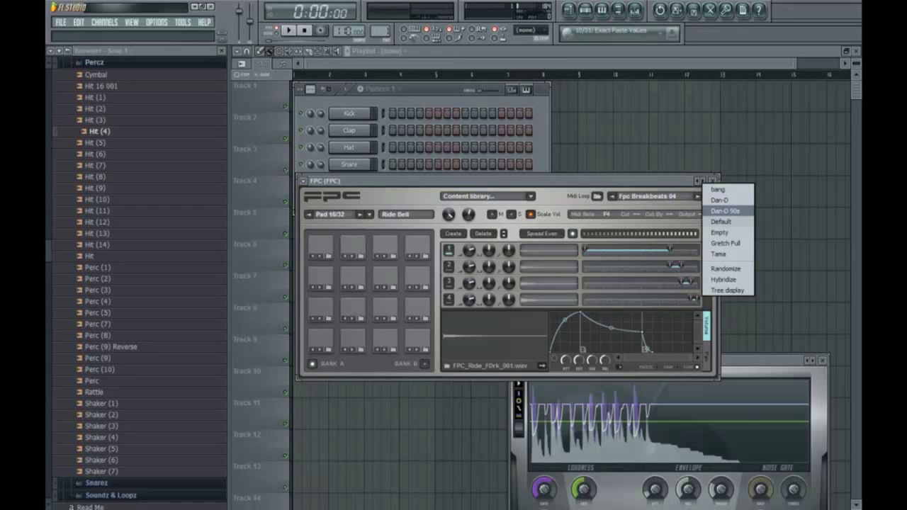
click(725, 211)
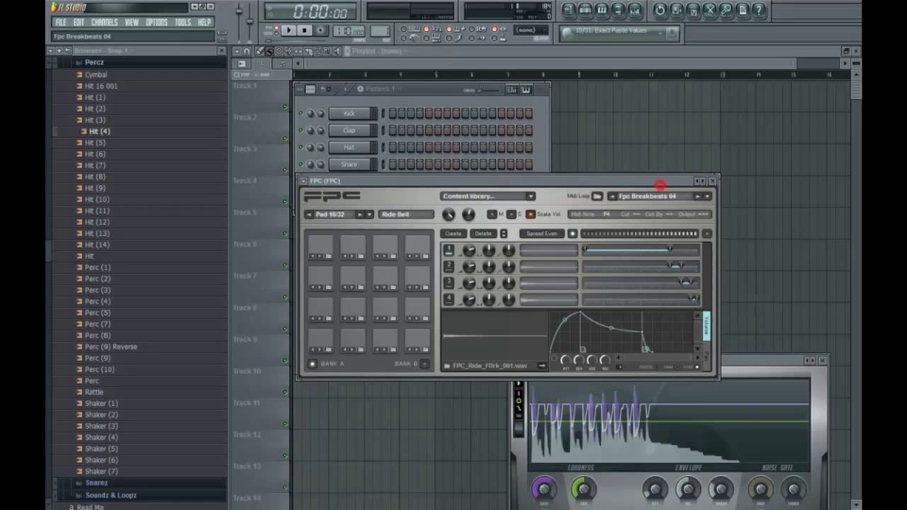
click(707, 196)
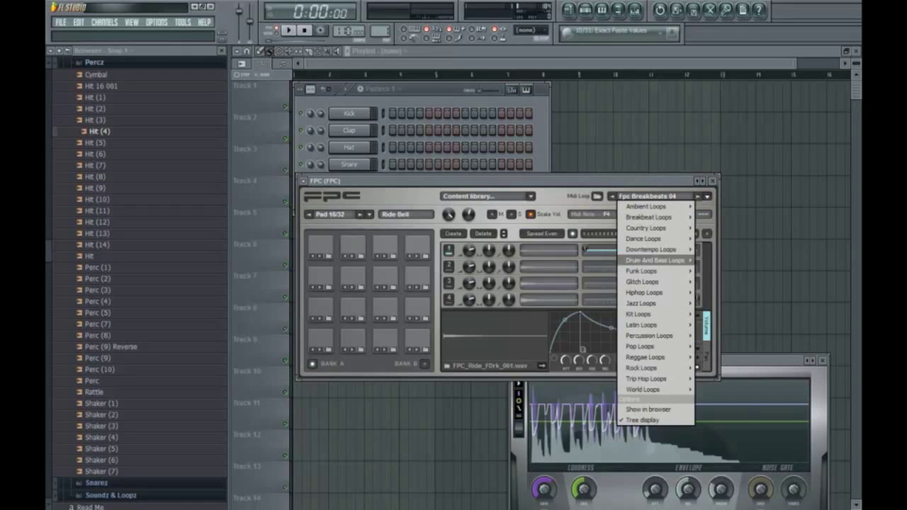
mouse_move(655, 261)
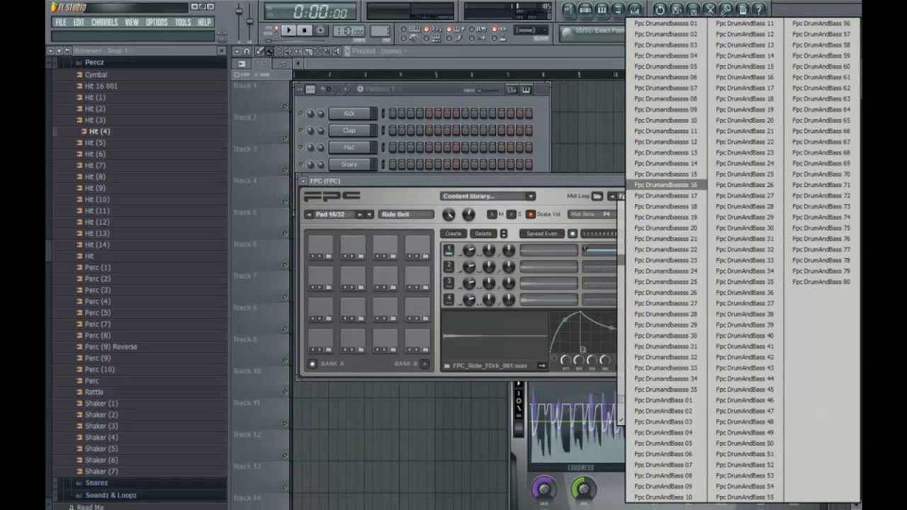
click(609, 182)
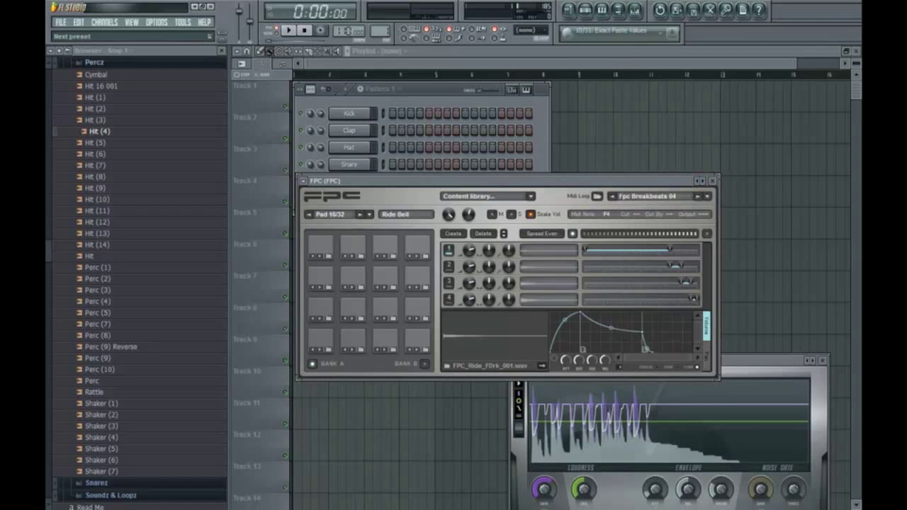
- Play the current loop briefly and switch the FPC to the bang preset
key(space)
click(702, 180)
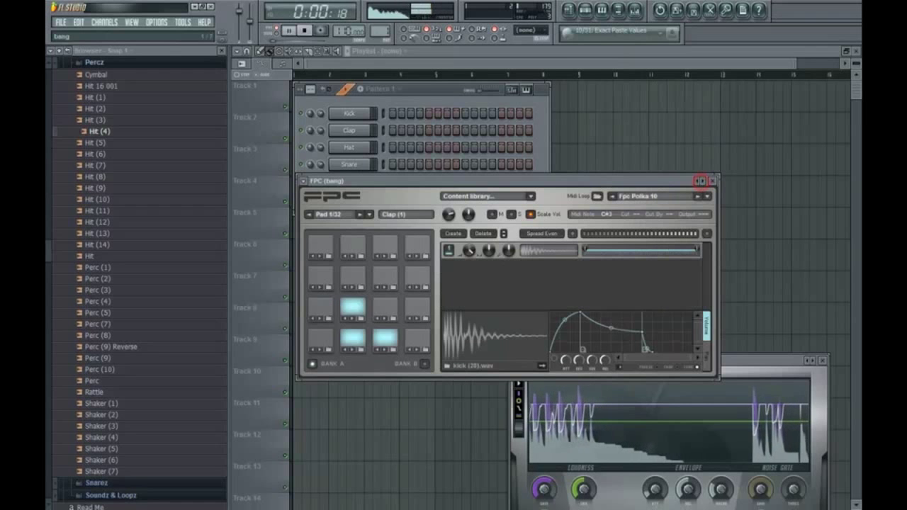
key(space)
- Load the saved Dan-D 90s preset and play its Fpc Breakbeats 04 loop
click(701, 182)
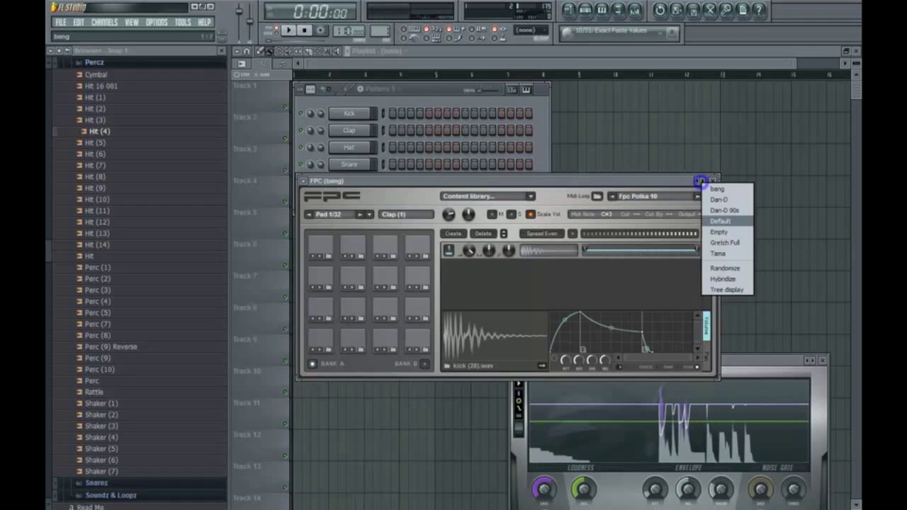
click(724, 210)
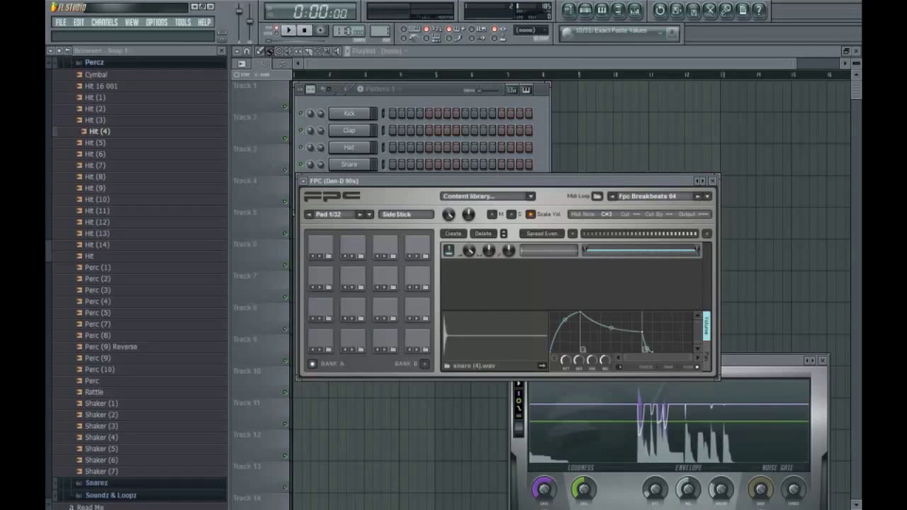
right_click(699, 183)
click(673, 183)
key(space)
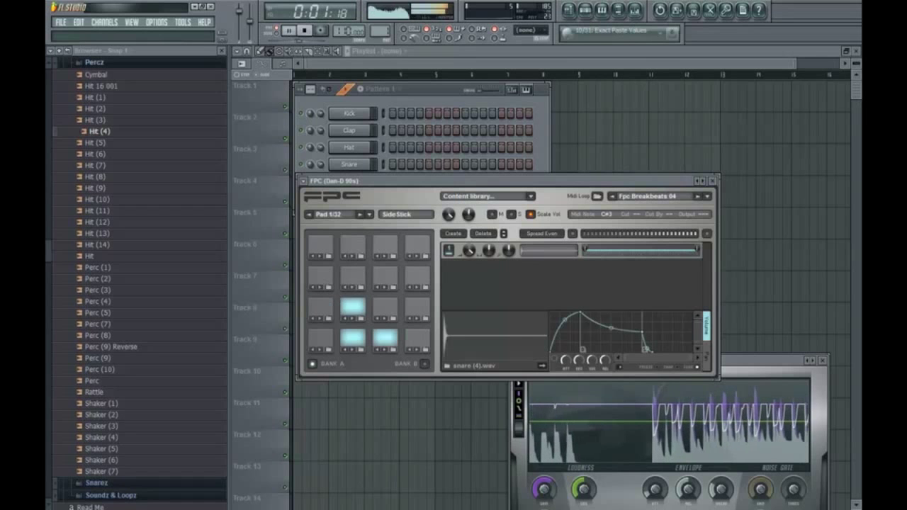
key(space)
- Load the House loop Fpc House 20, set the tempo to 120, and audition the following loops through Fpc House 25
click(706, 196)
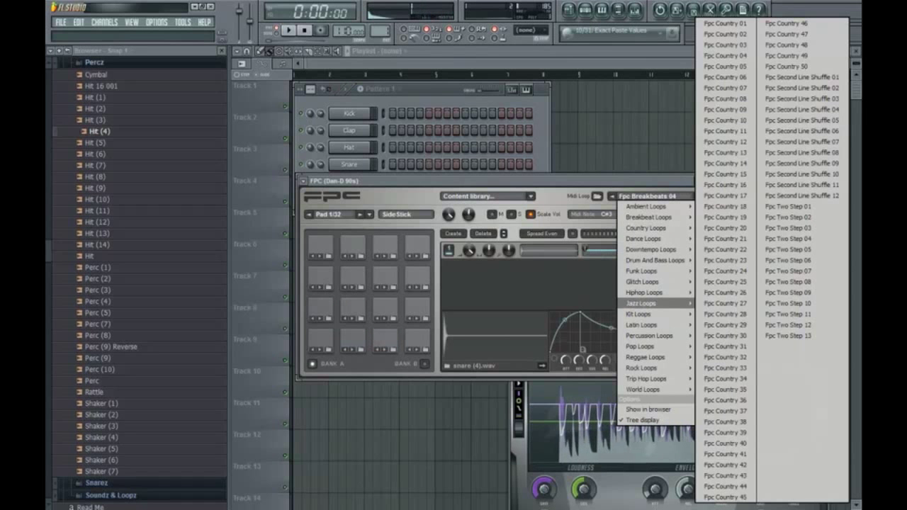
mouse_move(644, 239)
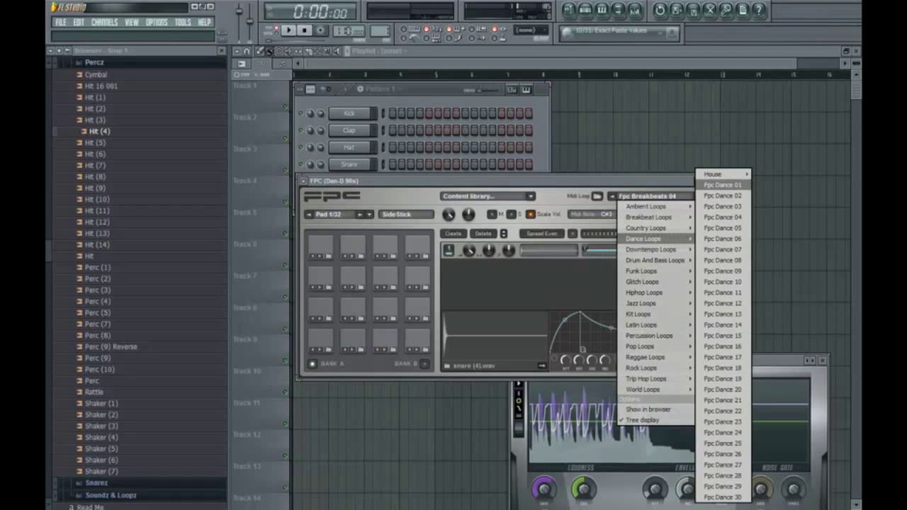
mouse_move(716, 174)
click(775, 227)
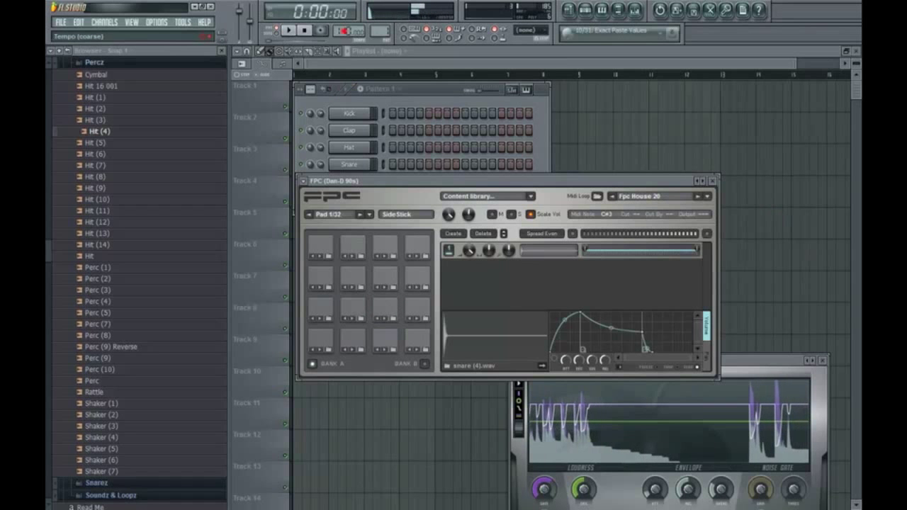
key(space)
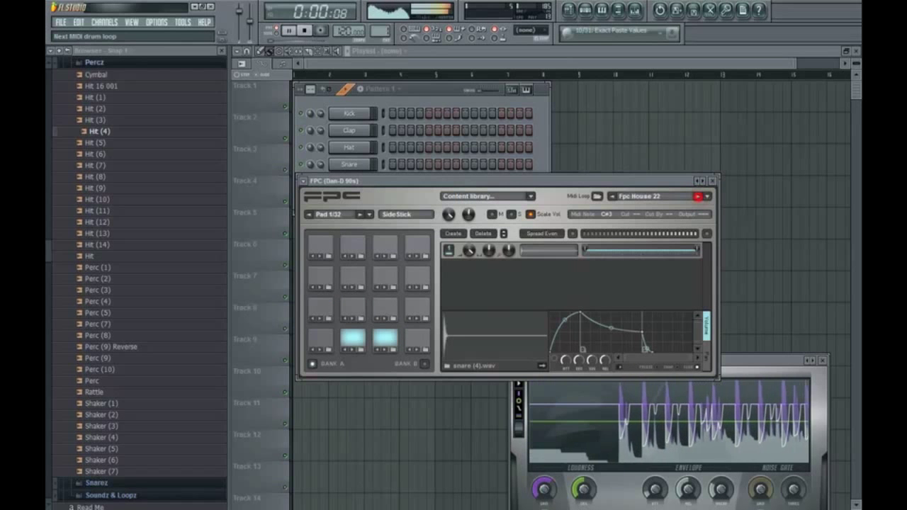
click(697, 196)
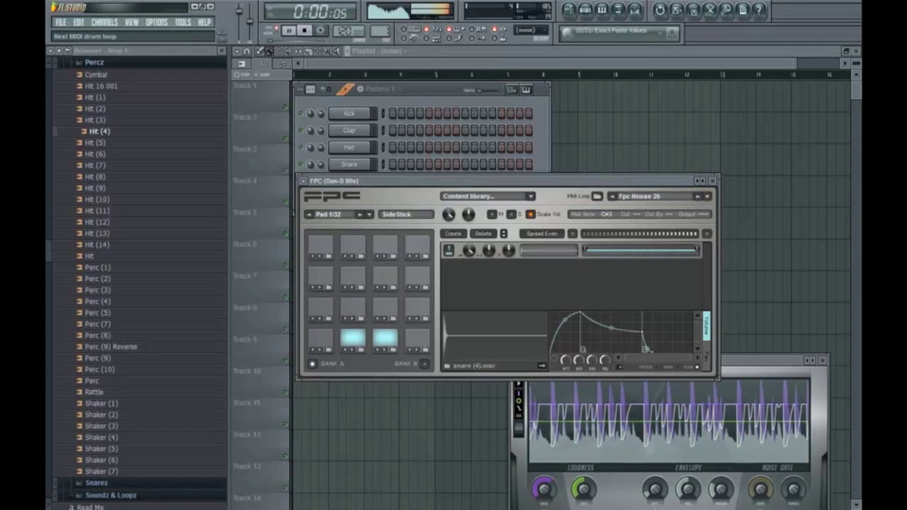
key(space)
key(space)
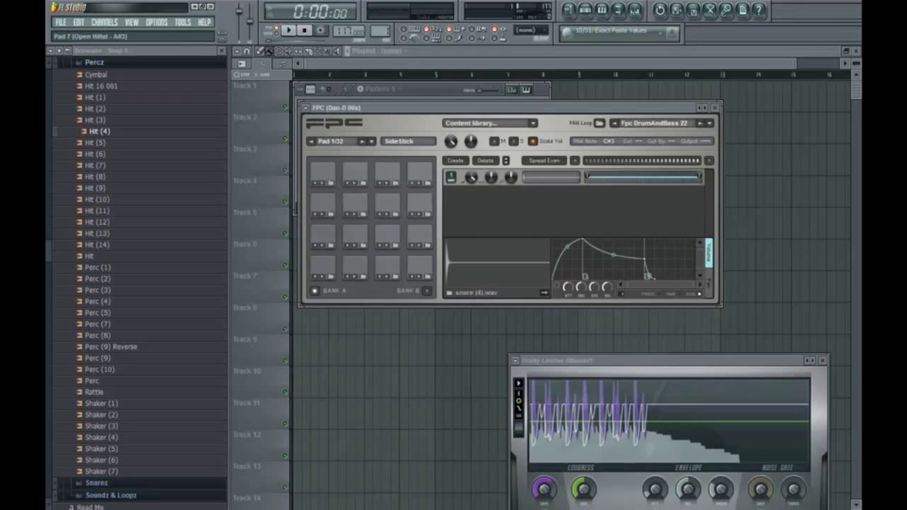
- Move the FPC window clear of the limiter and play the eight pads in the lower two rows of Bank A
drag(508, 107, 522, 148)
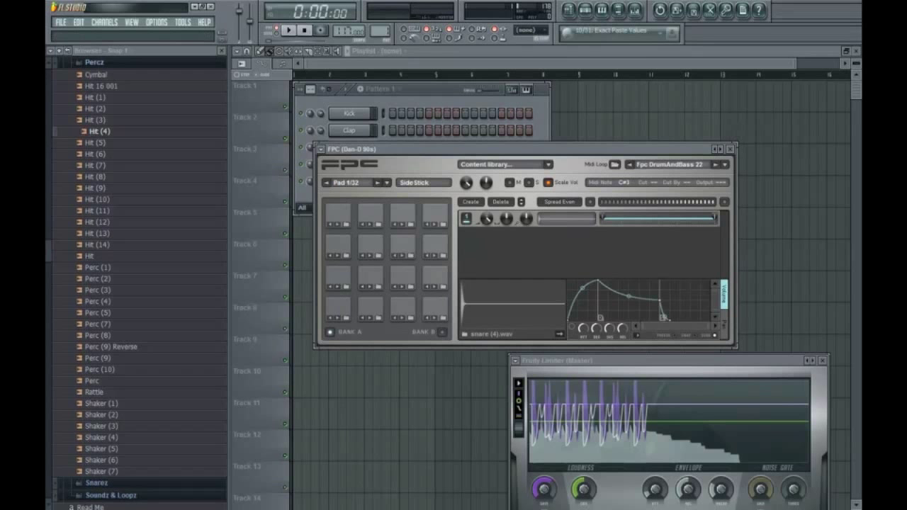
click(342, 276)
click(368, 271)
click(396, 276)
click(433, 274)
click(433, 301)
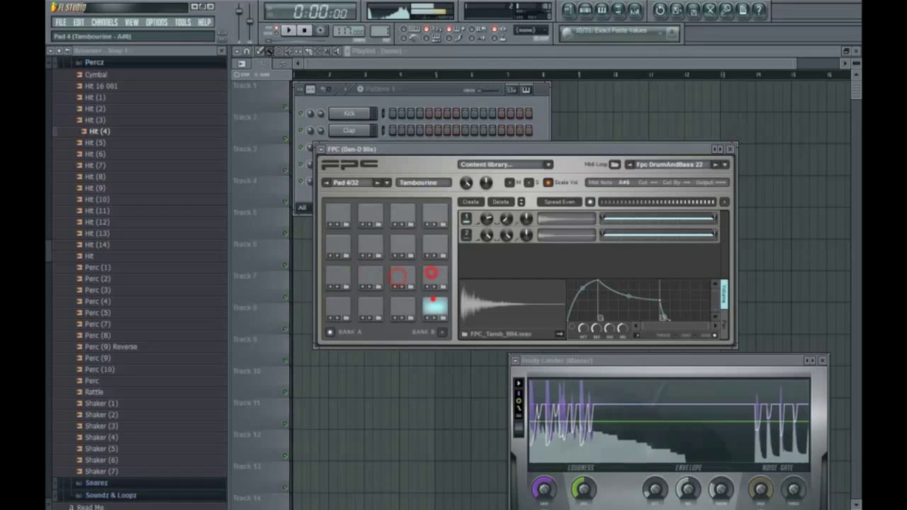
click(396, 305)
click(366, 310)
click(340, 309)
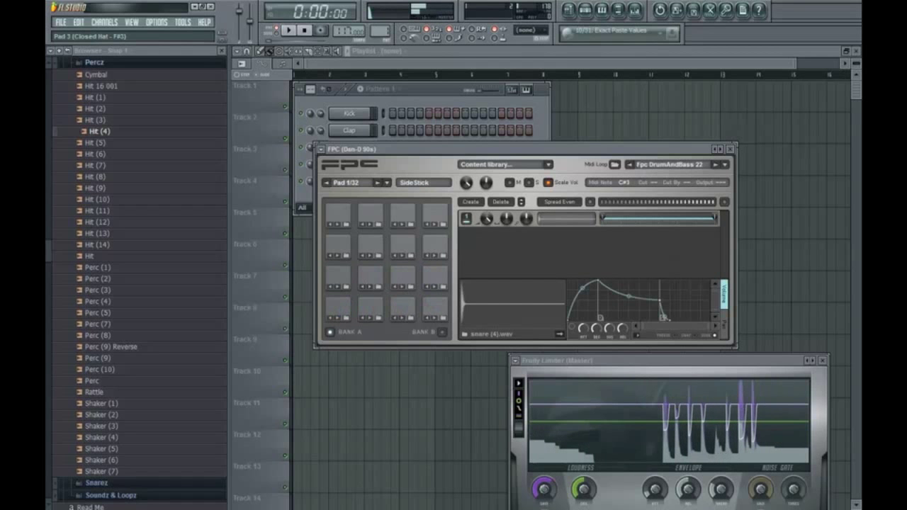
- Play the loop from the Dan-D 90s channel's piano roll and clear all its notes
click(439, 90)
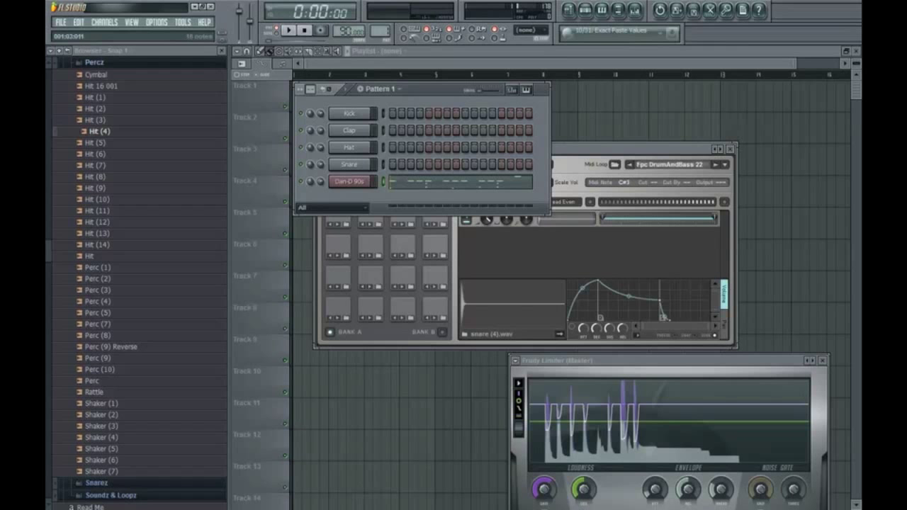
click(419, 180)
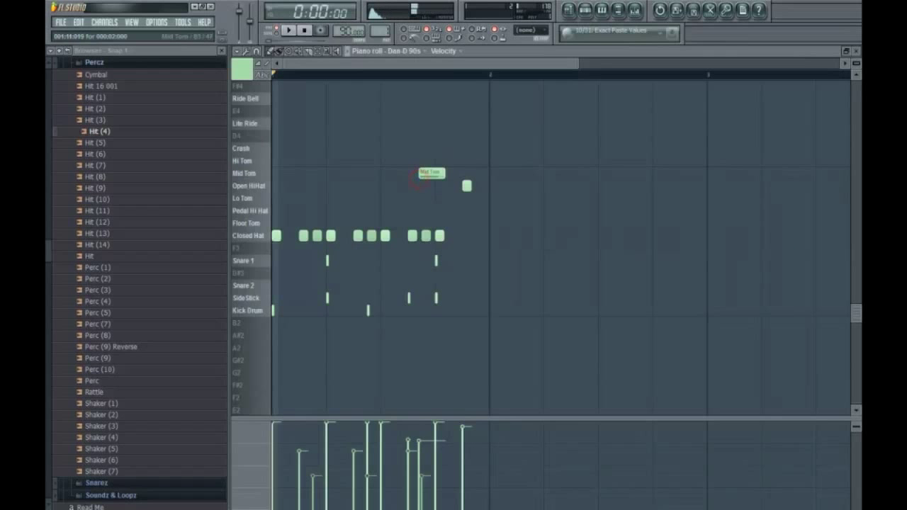
key(space)
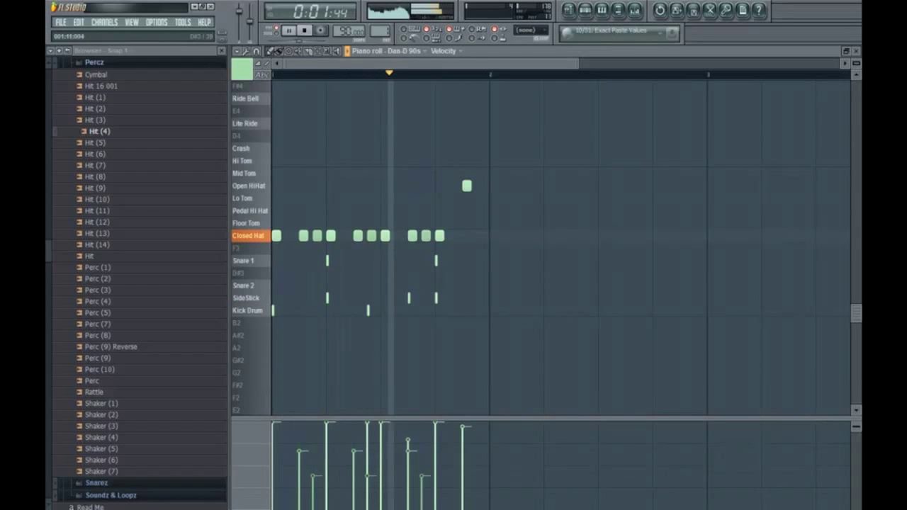
key(space)
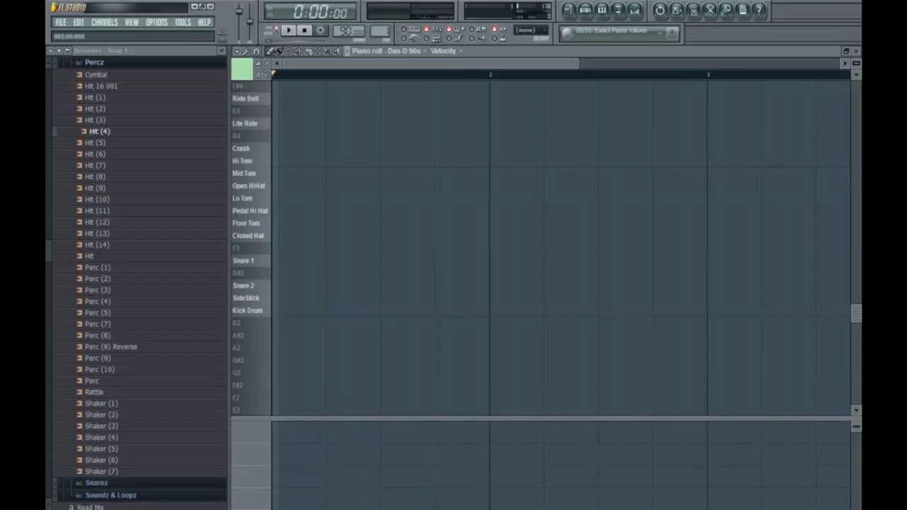
- Place a Kick Drum note at the start of the first bar in the piano roll and set the main snap to Cell
drag(576, 63, 365, 63)
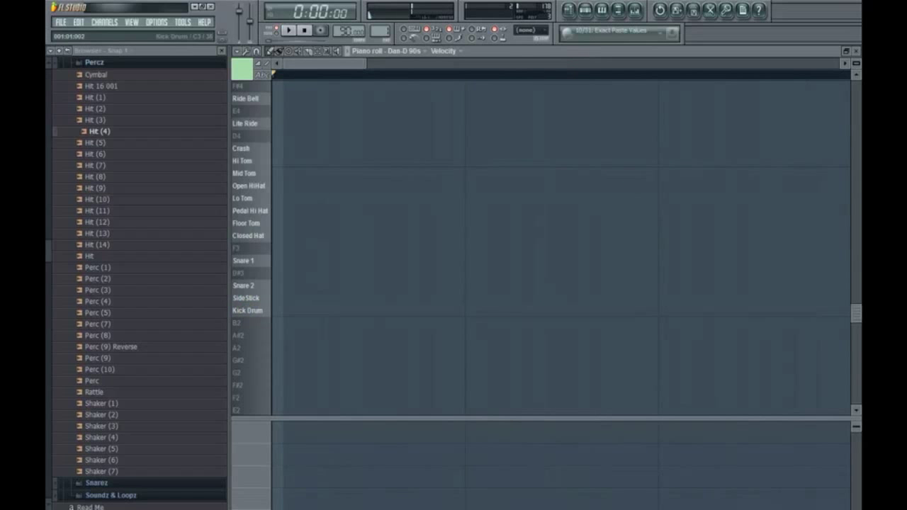
click(276, 310)
drag(312, 314, 308, 314)
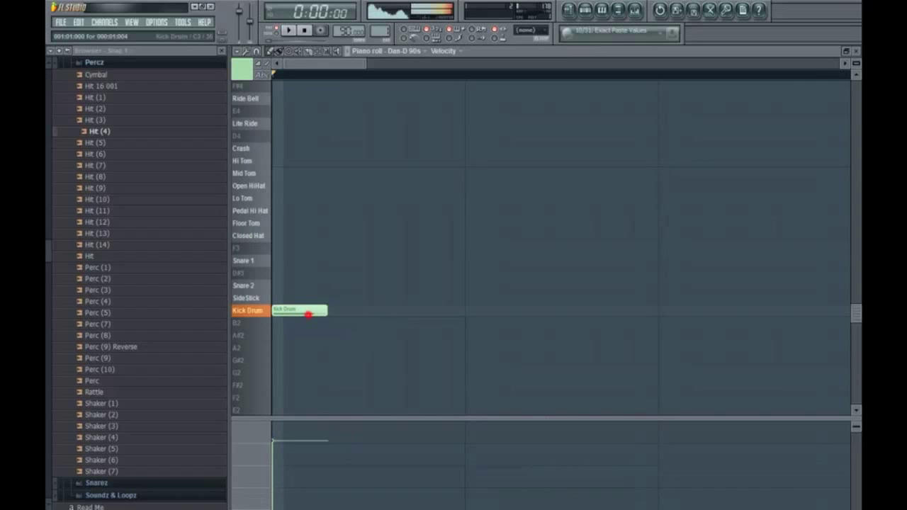
click(533, 30)
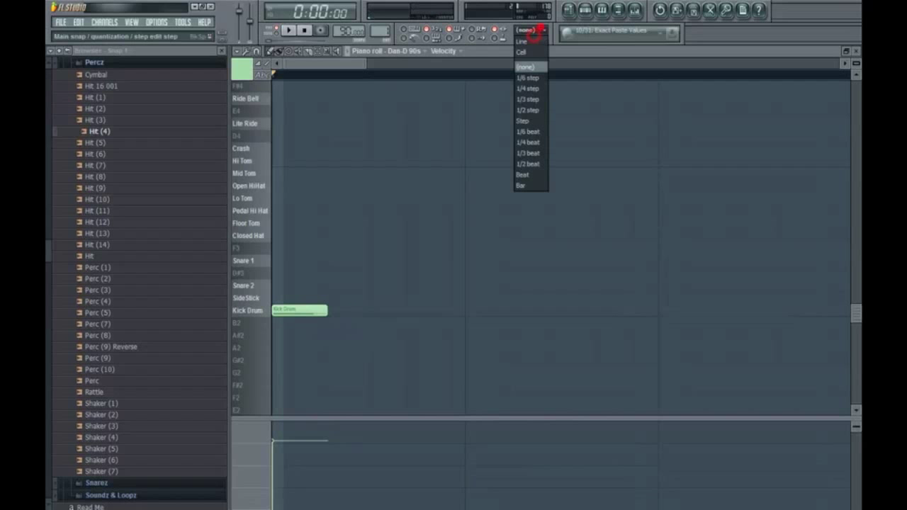
click(539, 51)
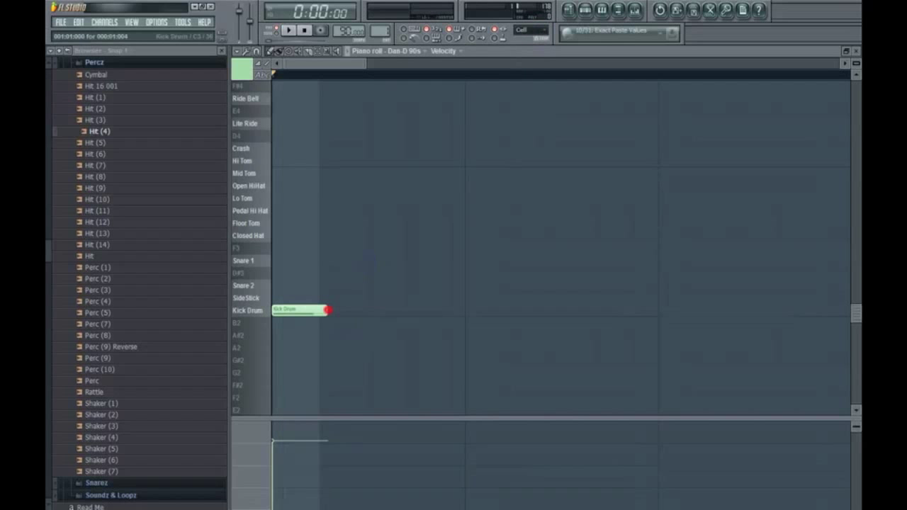
- Place Snare 1 notes on beats 2 and 4 of the bar in the piano roll
drag(351, 298, 491, 262)
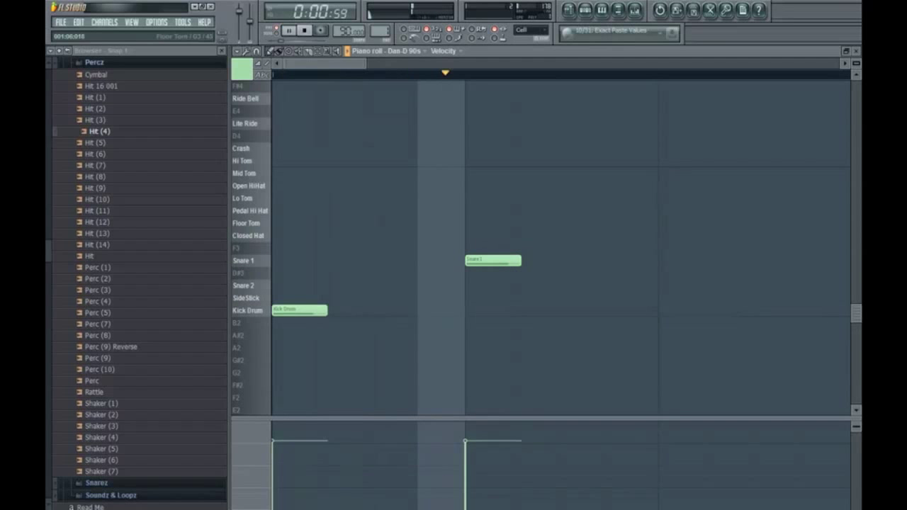
drag(366, 62, 397, 62)
click(701, 261)
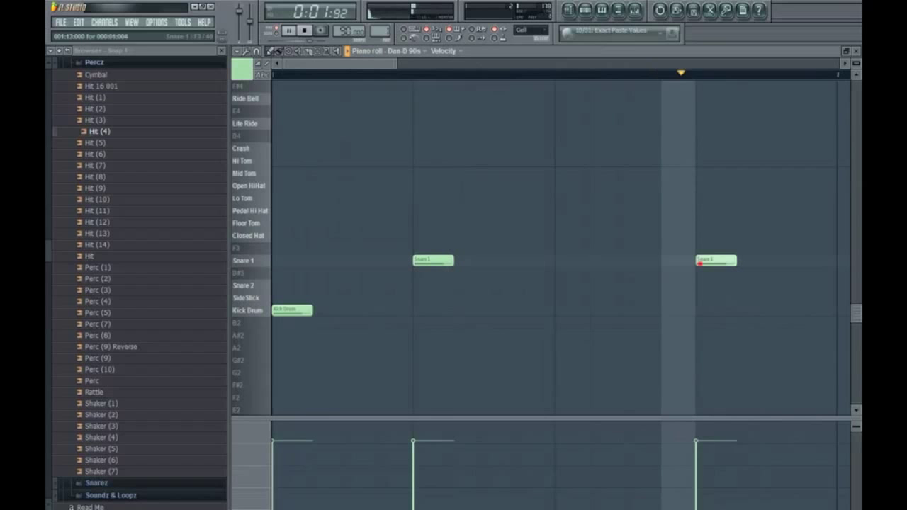
- Add Kick Drum notes on steps 3 and 11 of the bar, trying steps 4 and 12 as alternatives
click(382, 310)
right_click(389, 312)
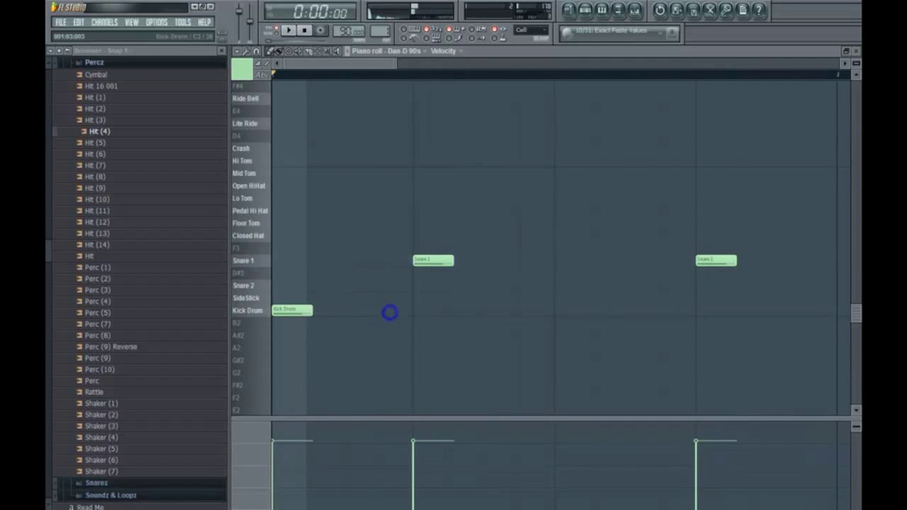
click(347, 311)
click(639, 310)
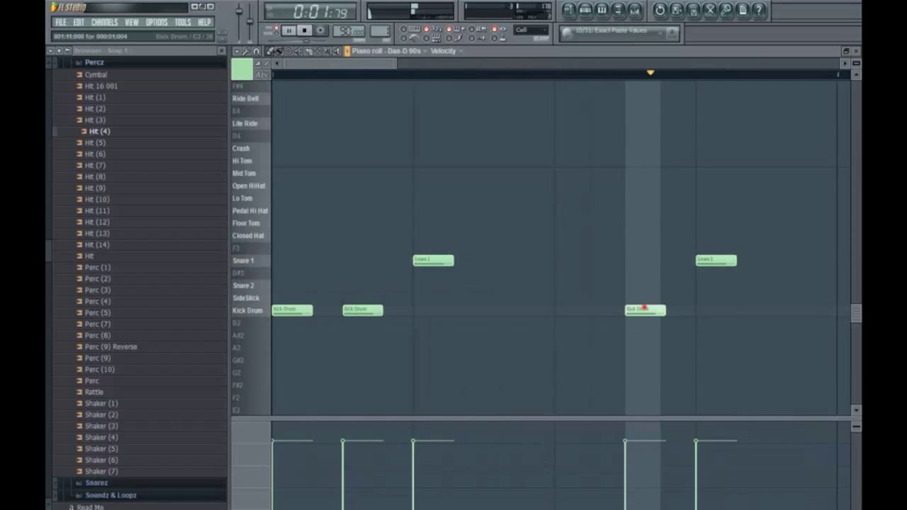
right_click(644, 309)
click(664, 311)
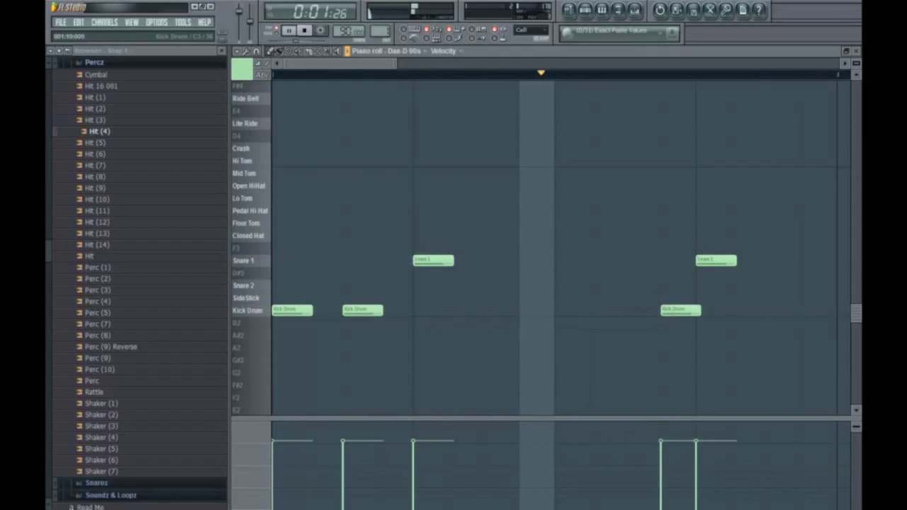
right_click(675, 312)
click(645, 312)
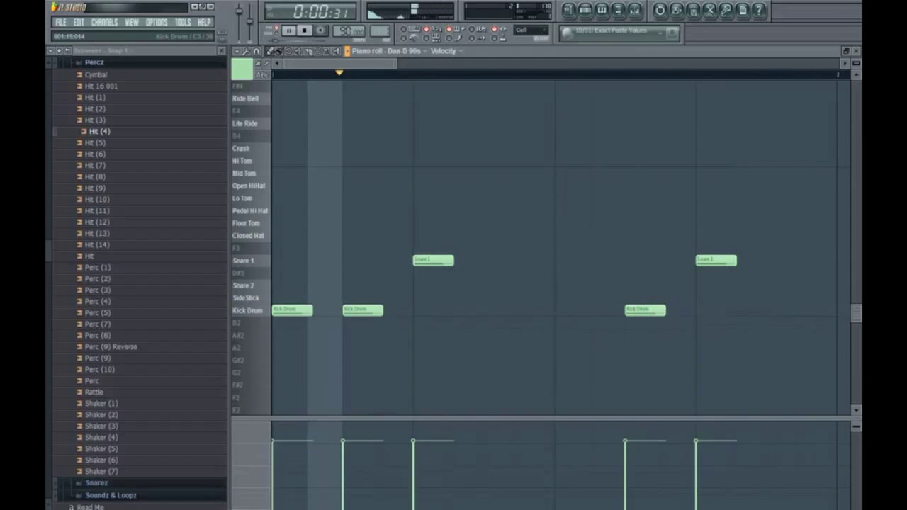
- Add a Kick Drum note on step 16 and trim its end to the bar line
click(775, 311)
right_click(792, 315)
click(805, 310)
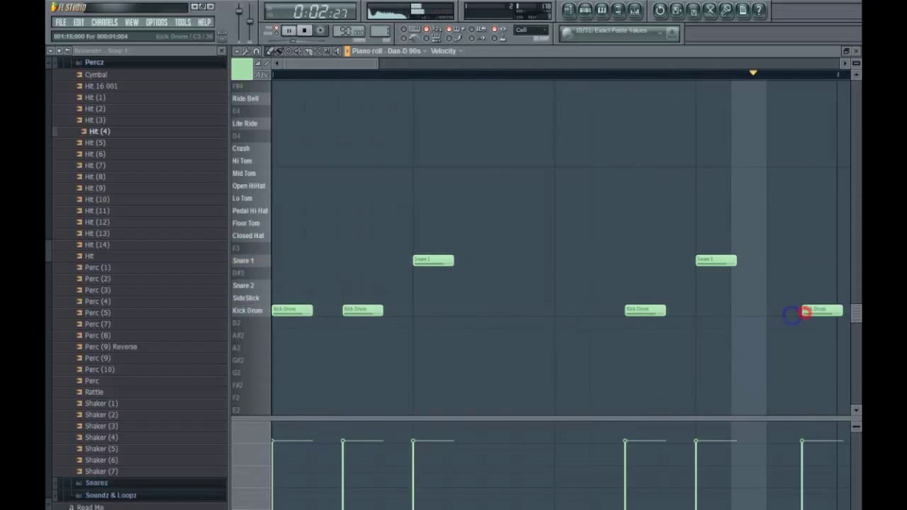
right_click(838, 317)
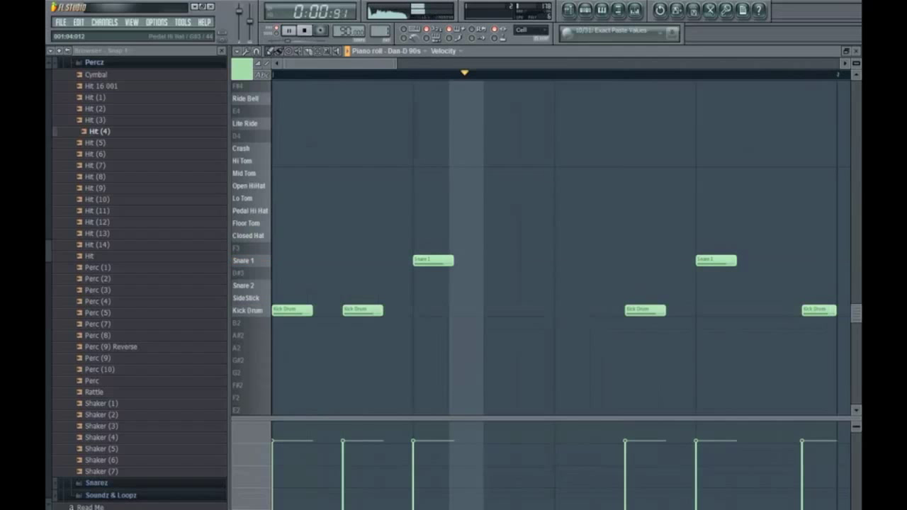
key(space)
- Place Closed Hat notes on every second step from step 1 to step 15 and play the pattern
click(258, 240)
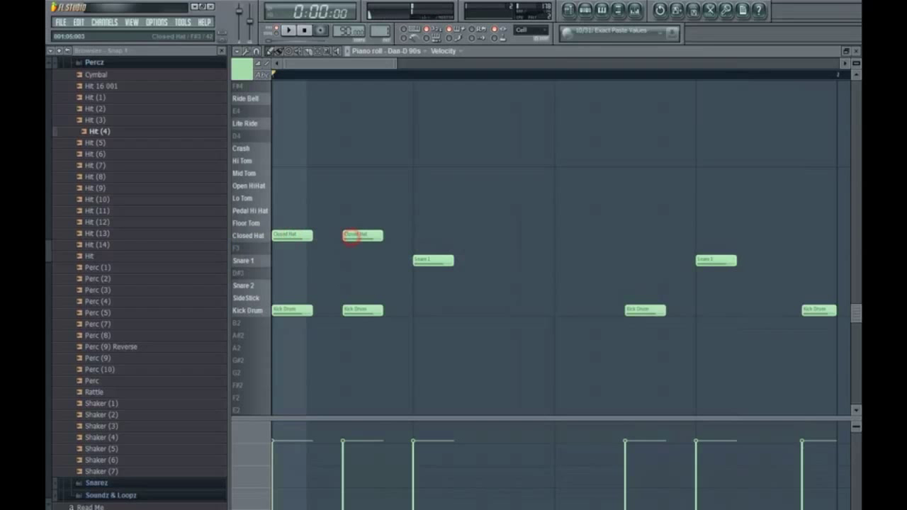
click(491, 236)
click(557, 235)
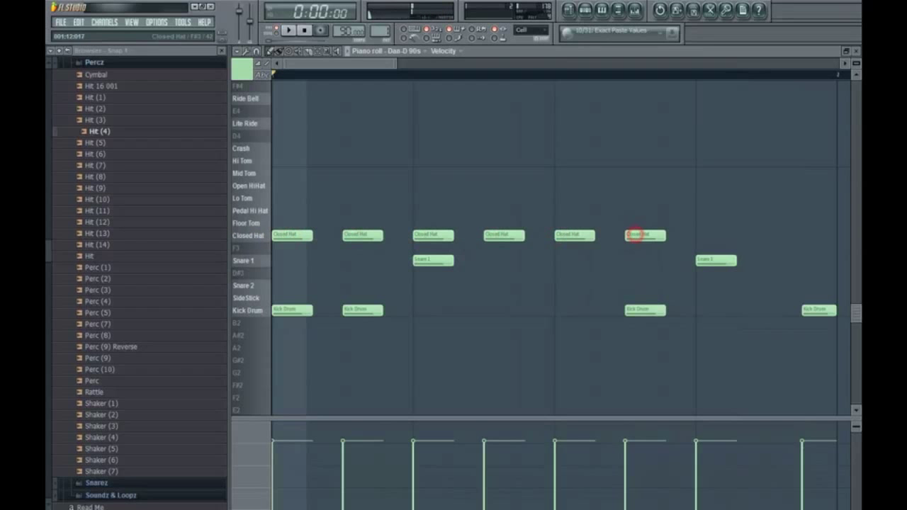
key(space)
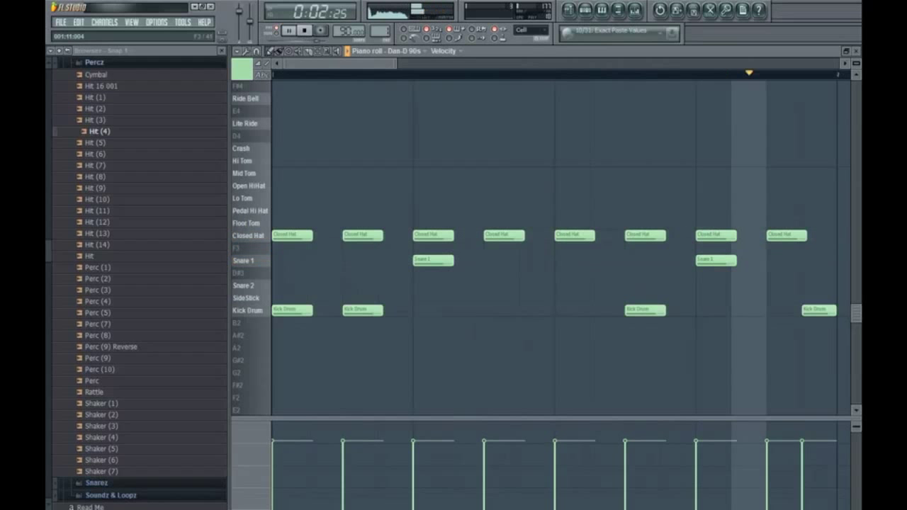
- Replace the Closed Hat notes on steps 1, 3 and 5 with notes on steps 2 and 4, and replay the pattern
right_click(289, 238)
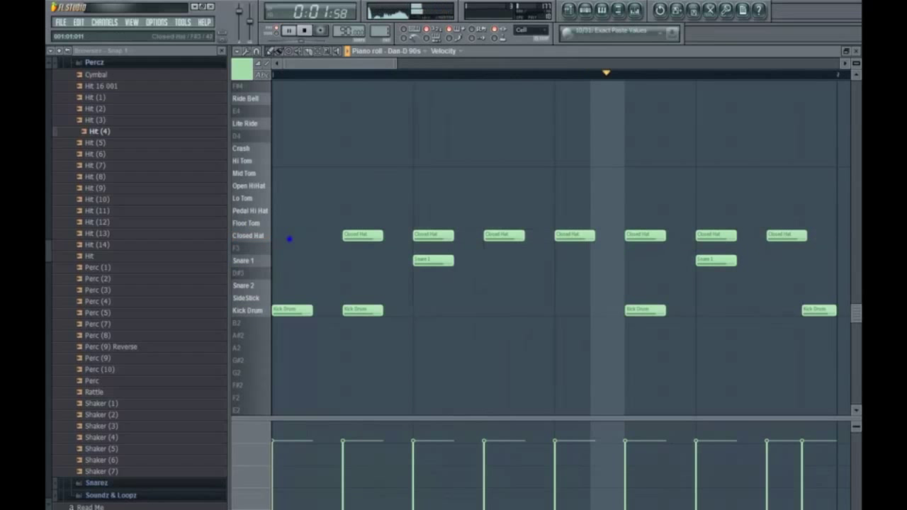
click(320, 247)
right_click(319, 253)
click(314, 234)
right_click(386, 234)
right_click(371, 235)
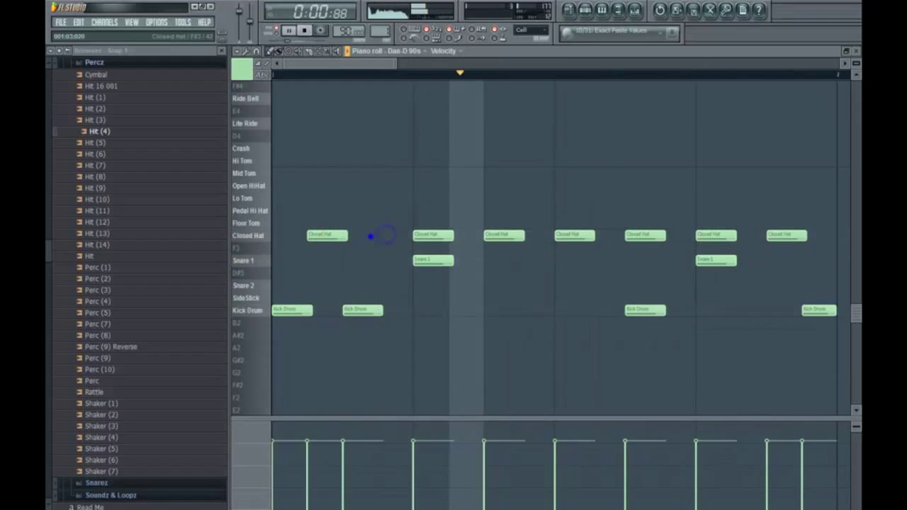
click(380, 235)
right_click(432, 238)
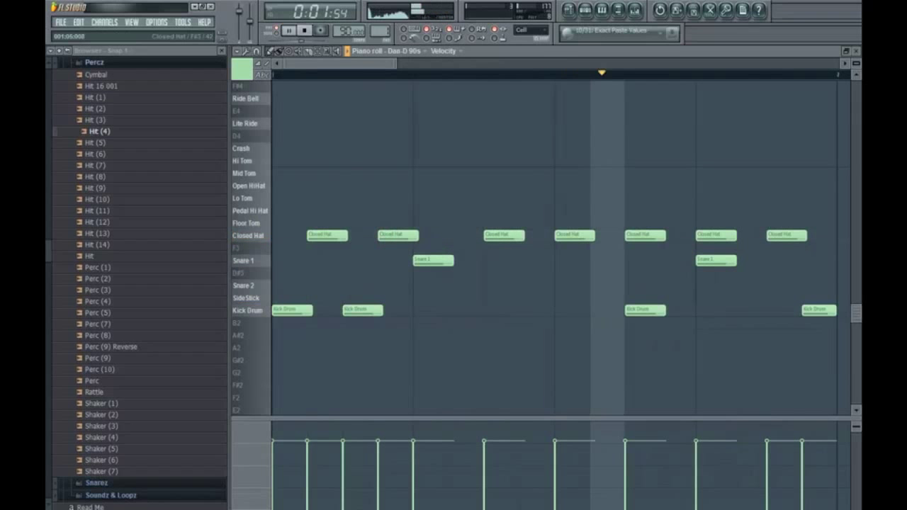
key(space)
key(space)
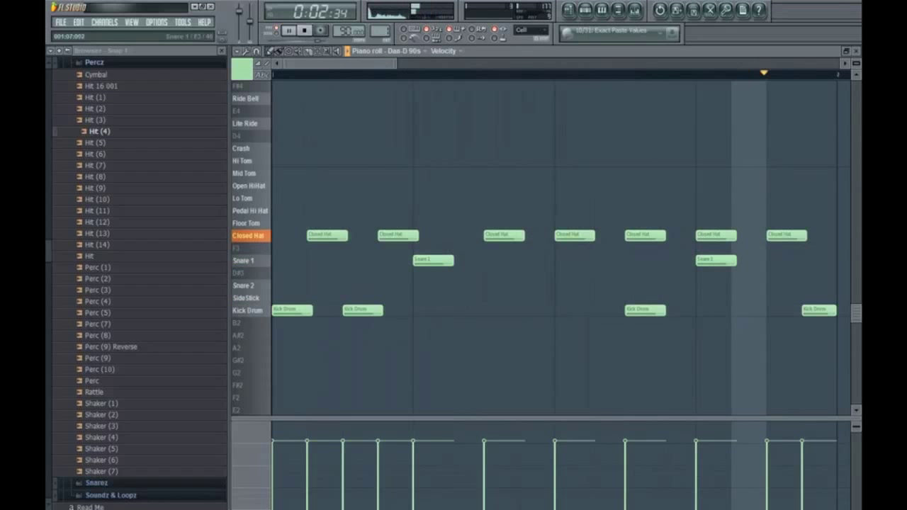
key(space)
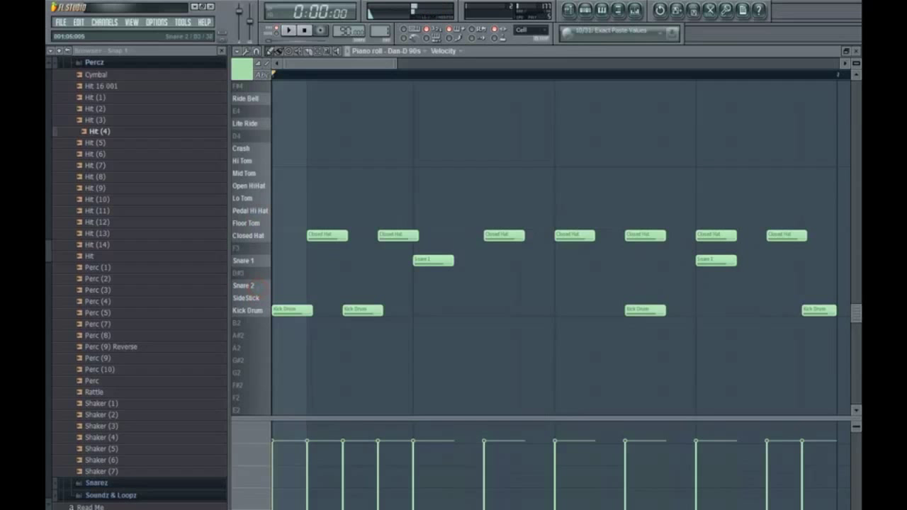
- Layer a Snare 2 note under the Snare 1 note on beat 4 while the pattern plays
key(space)
click(419, 285)
right_click(427, 286)
click(700, 285)
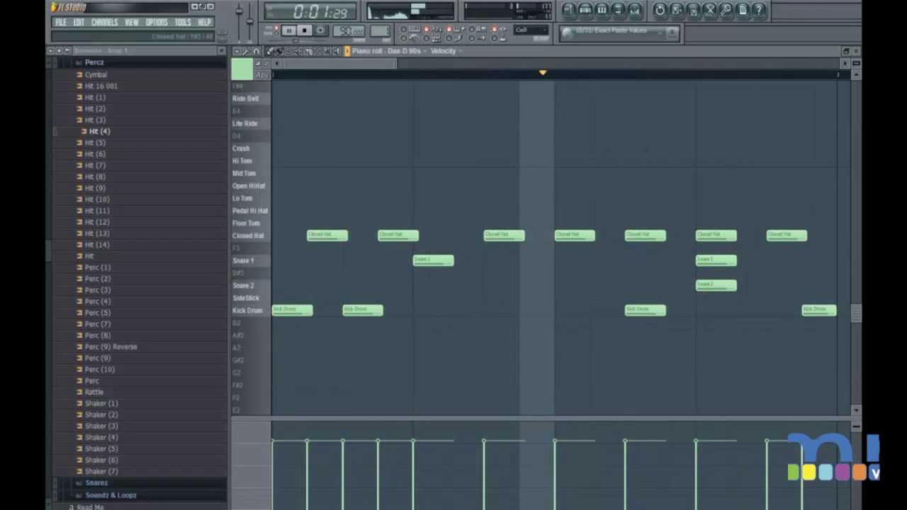
key(space)
- Audition the other kit sounds, transpose all the Closed Hat notes up to the Open HiHat row, and play the pattern
click(245, 216)
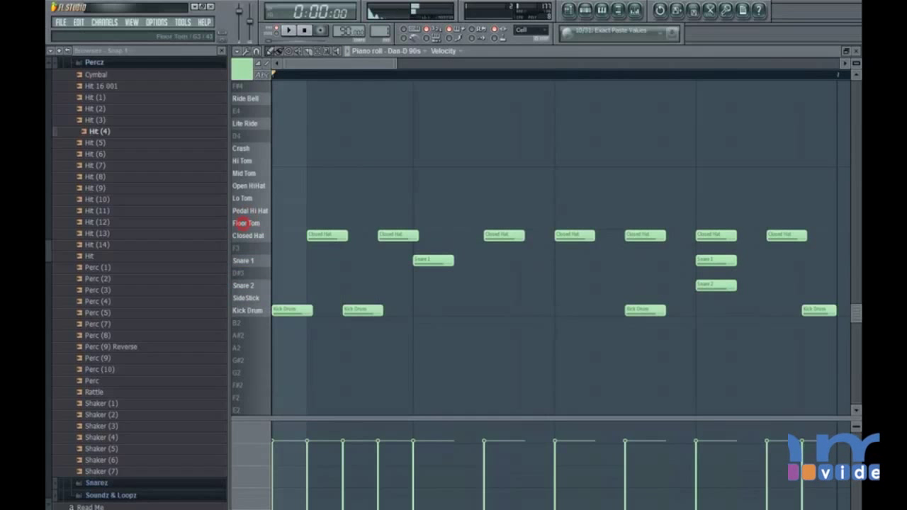
scroll(262, 107, up, 3)
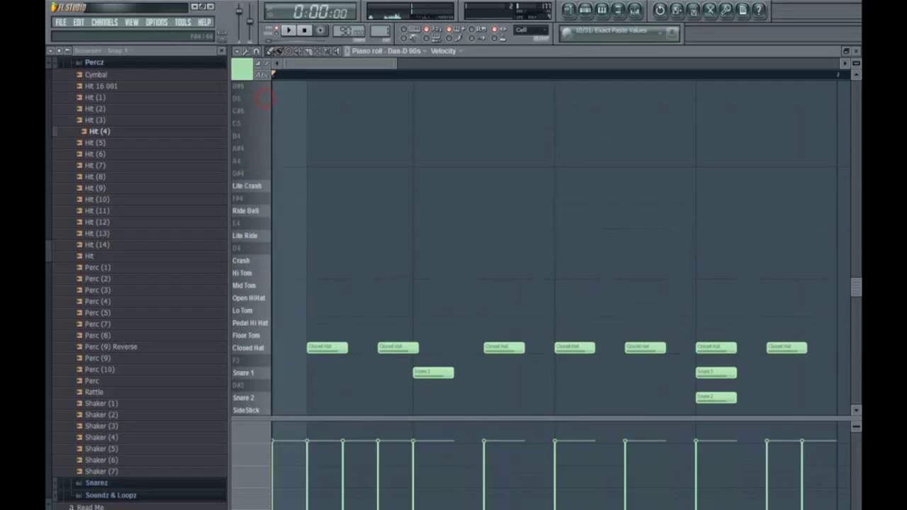
scroll(252, 199, down, 5)
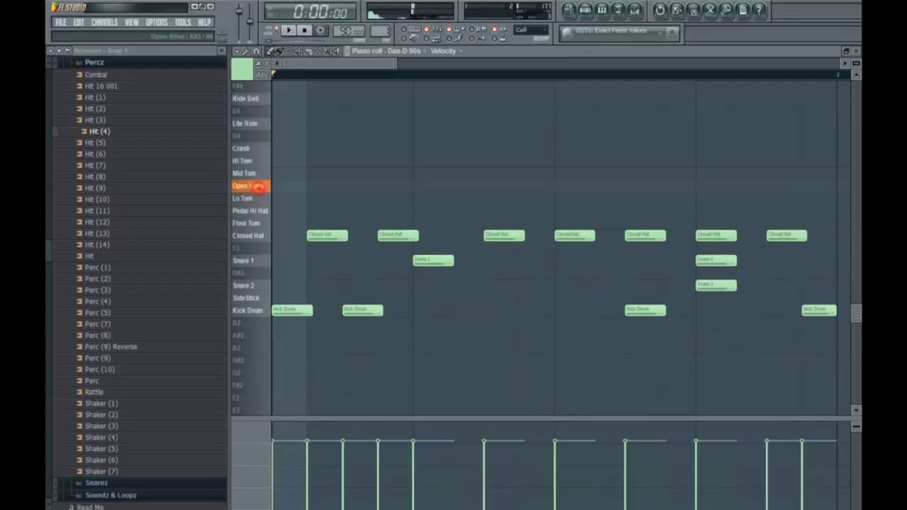
drag(805, 216, 797, 236)
scroll(797, 236, down, 1)
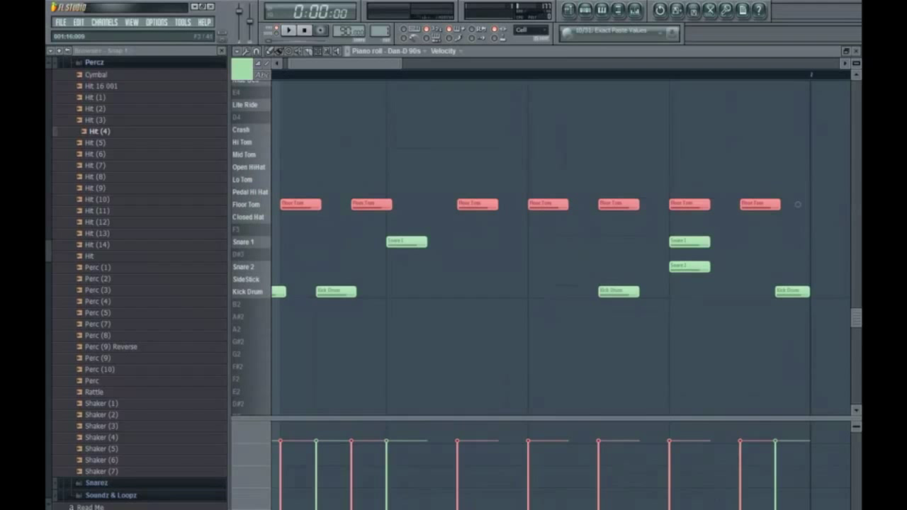
key(shift+Up)
key(shift+Up)
key(shift+Up)
key(shift+Up)
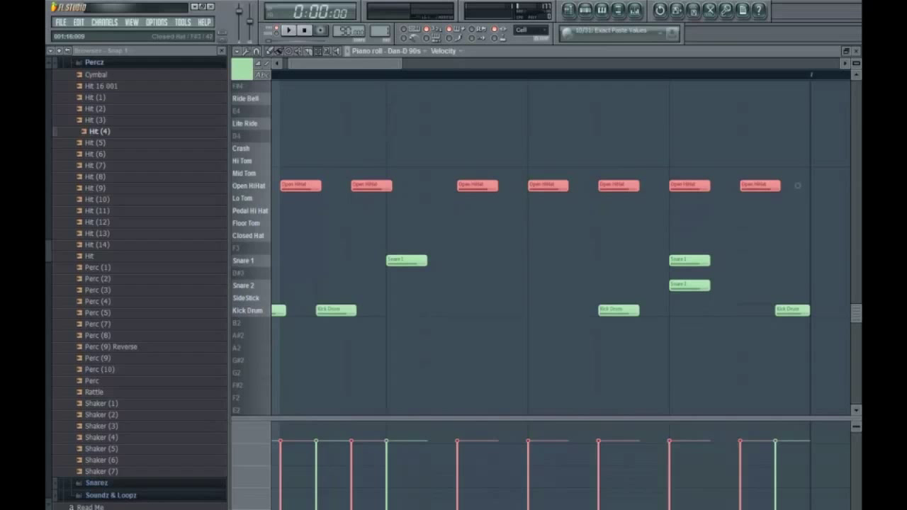
key(space)
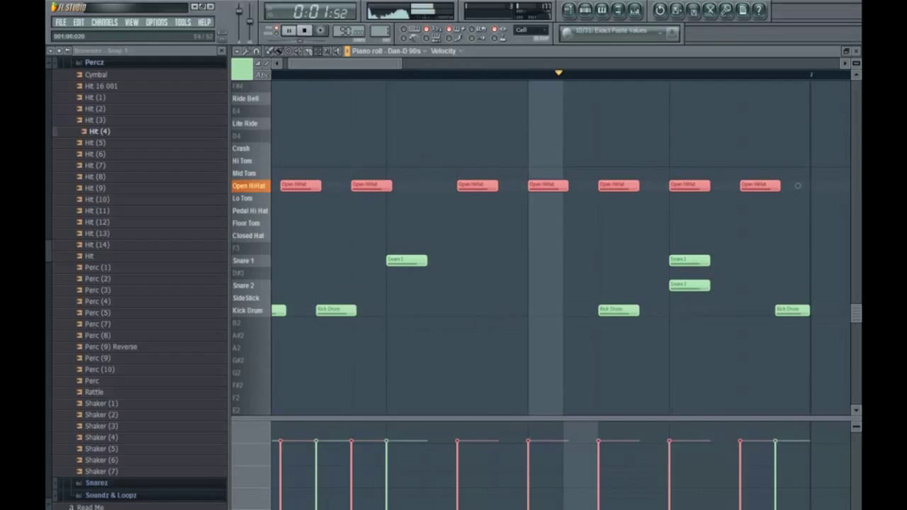
click(447, 113)
right_click(421, 142)
drag(354, 65, 348, 64)
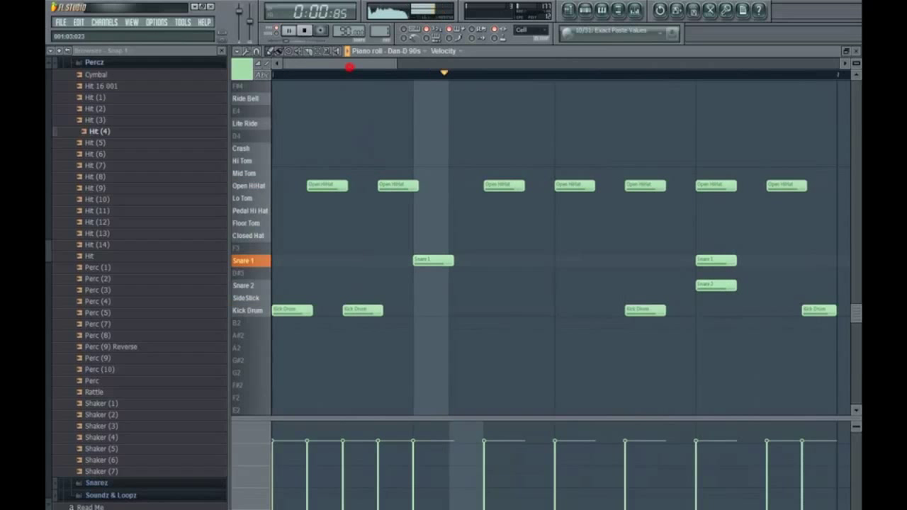
- Add Closed Hat notes above the kicks on steps 1, 3, 11 and 16, trimming the last one to the bar line
key(space)
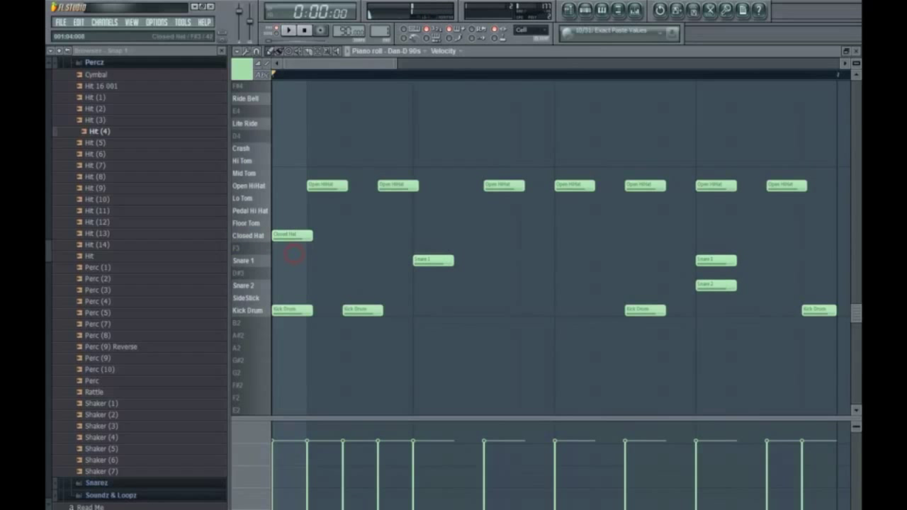
key(space)
click(350, 235)
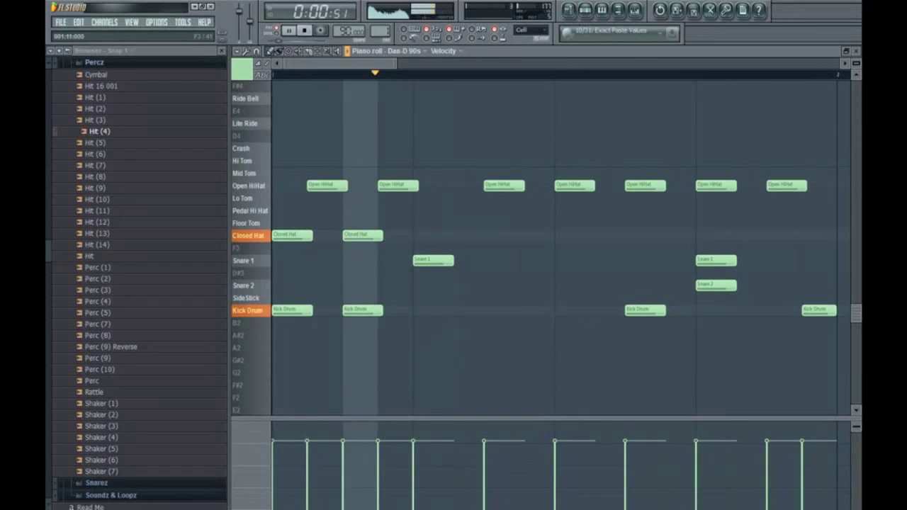
click(637, 234)
click(808, 235)
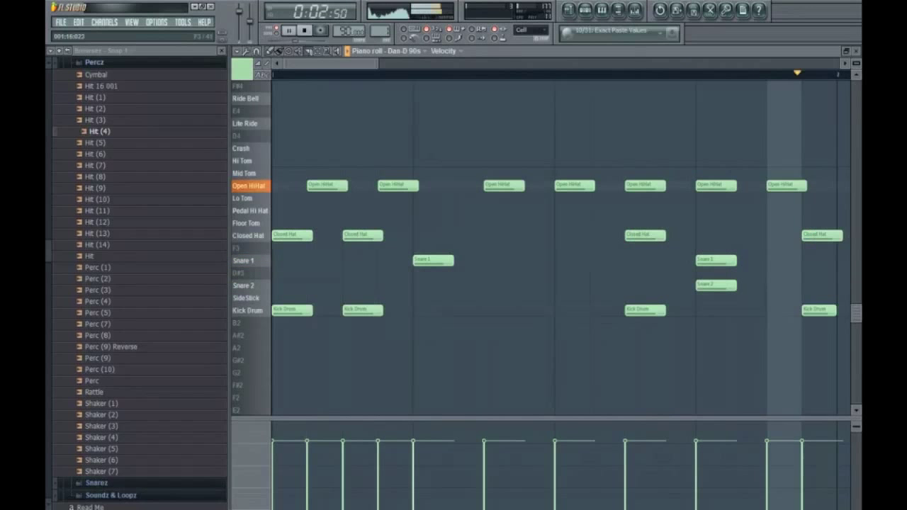
click(838, 248)
right_click(838, 247)
drag(842, 236, 837, 236)
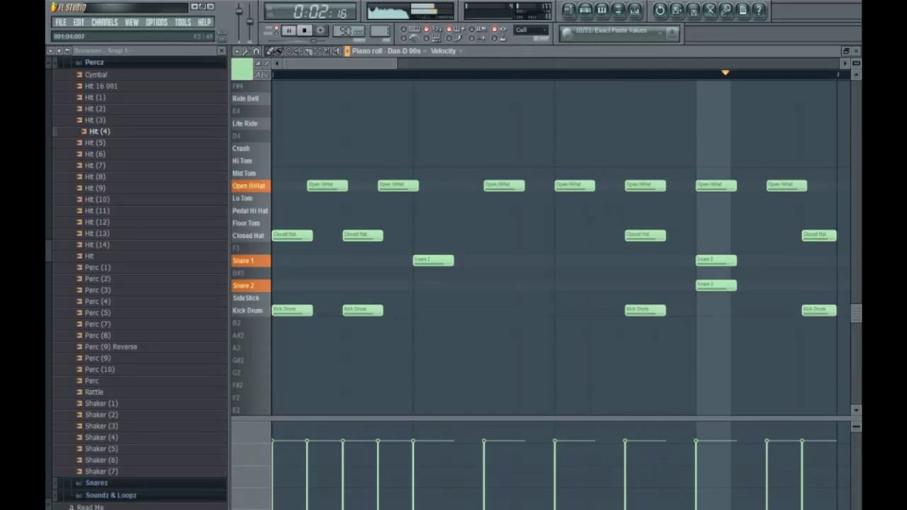
key(space)
- Add SideStick notes on steps 8 and 10 and move the Kick Drum note from step 11 to step 12
click(260, 261)
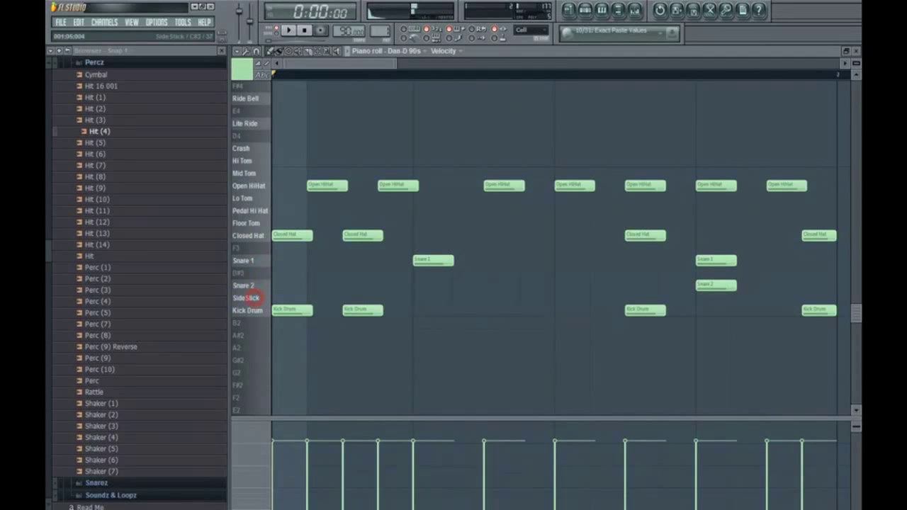
key(space)
click(539, 298)
click(610, 298)
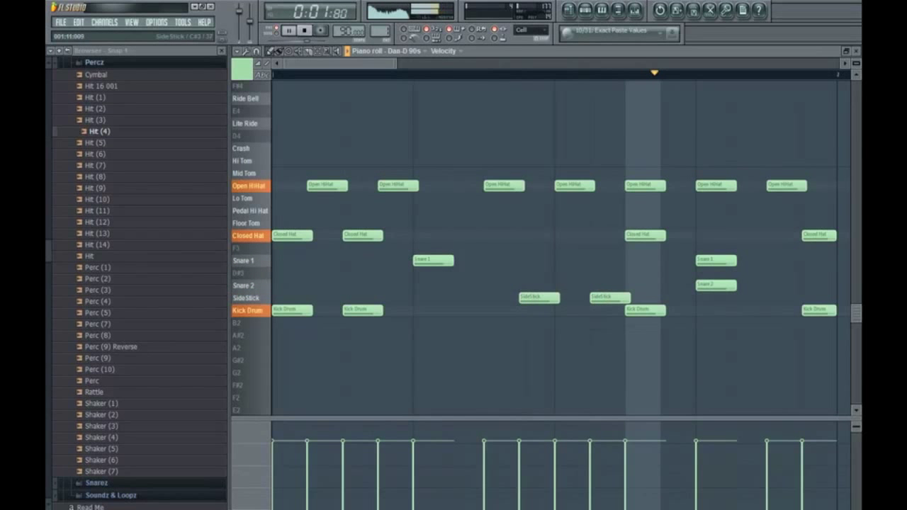
right_click(647, 309)
click(661, 310)
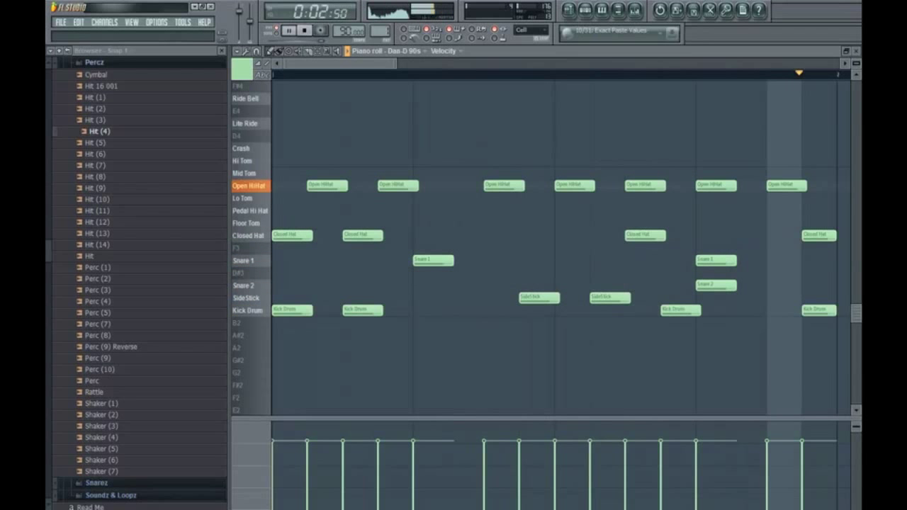
- Select the four Closed Hat notes, lower their velocities to one even level, and clear the selection
drag(315, 155, 797, 186)
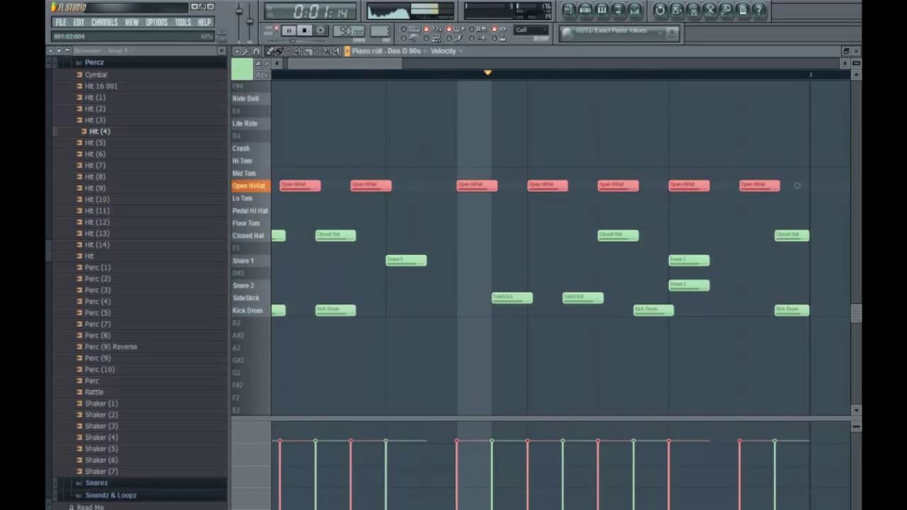
right_click(403, 116)
drag(818, 210, 272, 252)
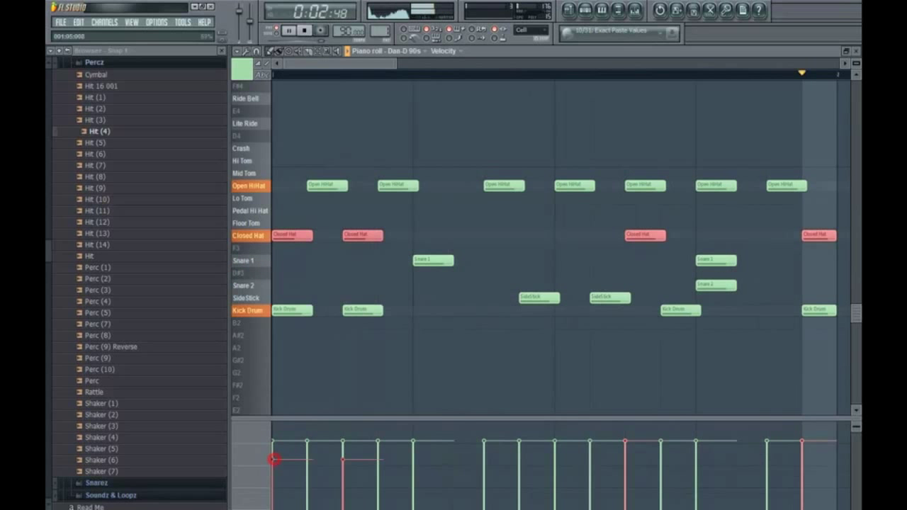
drag(273, 459, 802, 460)
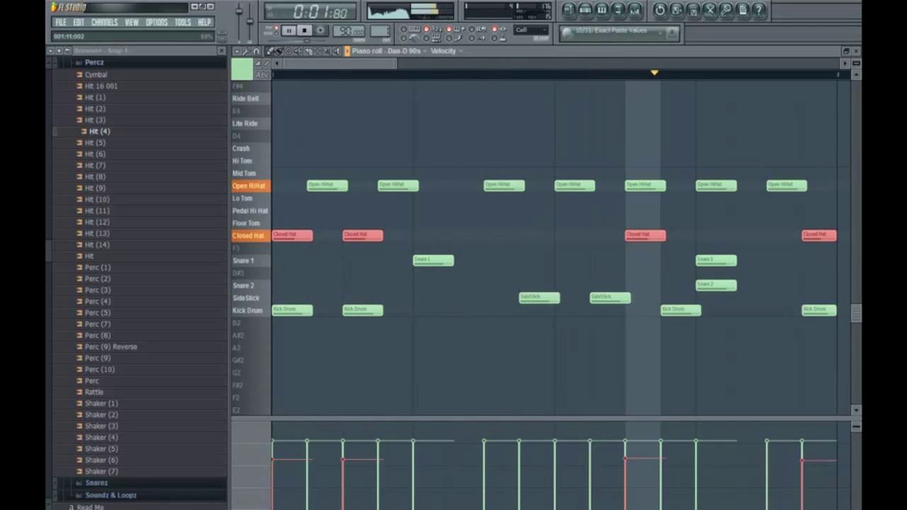
click(631, 379)
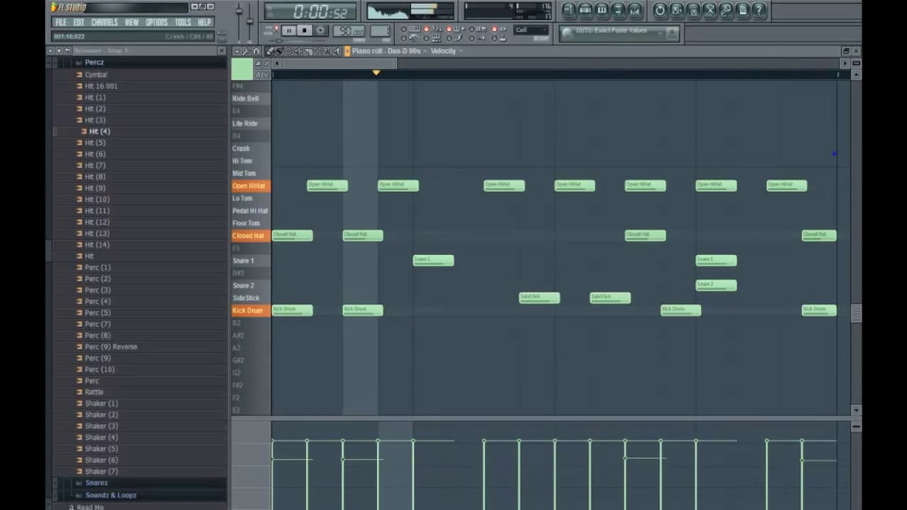
- Shorten the Open HiHat note on step 15 and, with snap at 1/2 step, add short ones on both halves of step 16
drag(805, 185, 771, 186)
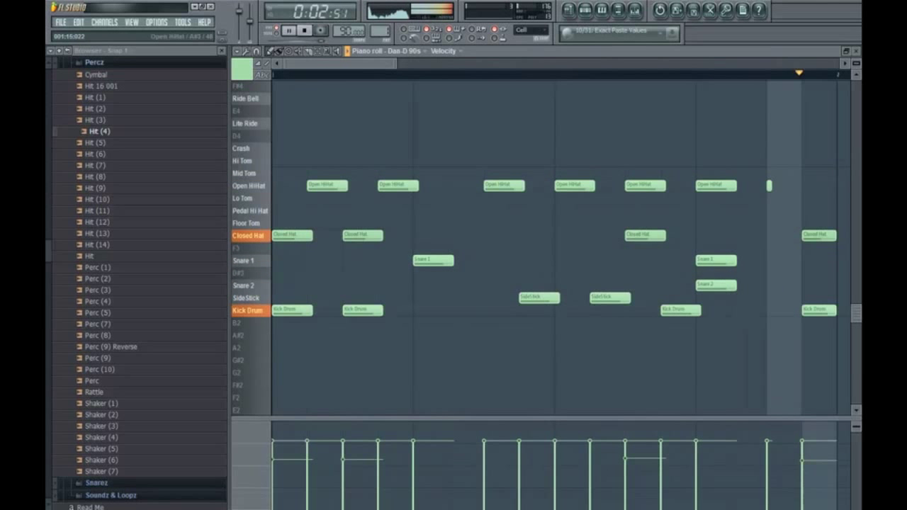
click(540, 32)
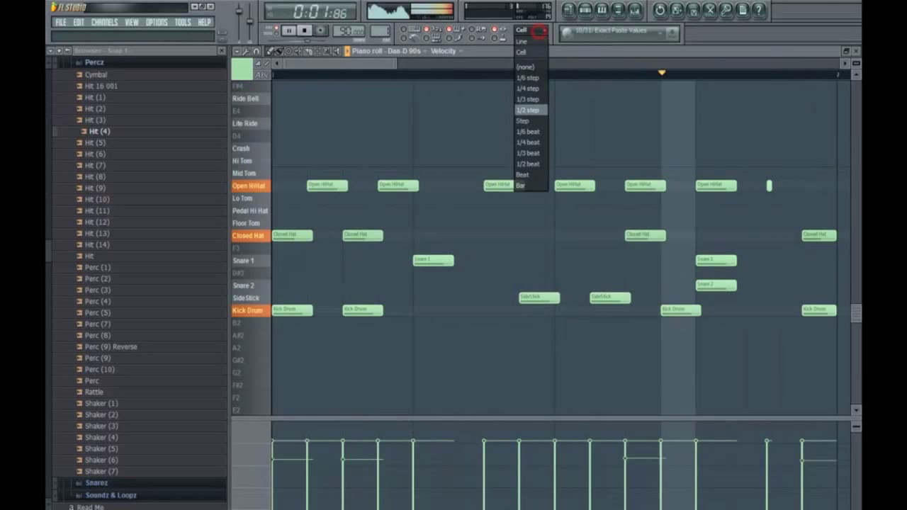
click(528, 109)
click(804, 185)
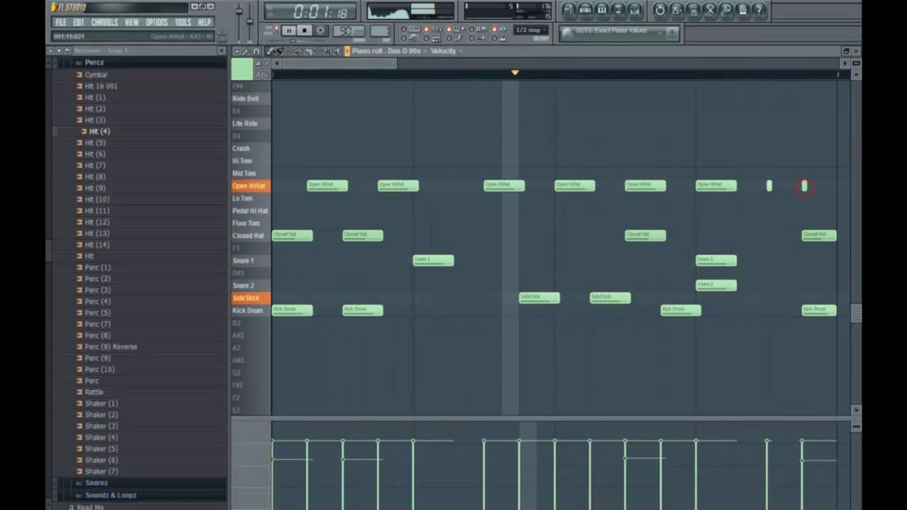
click(786, 186)
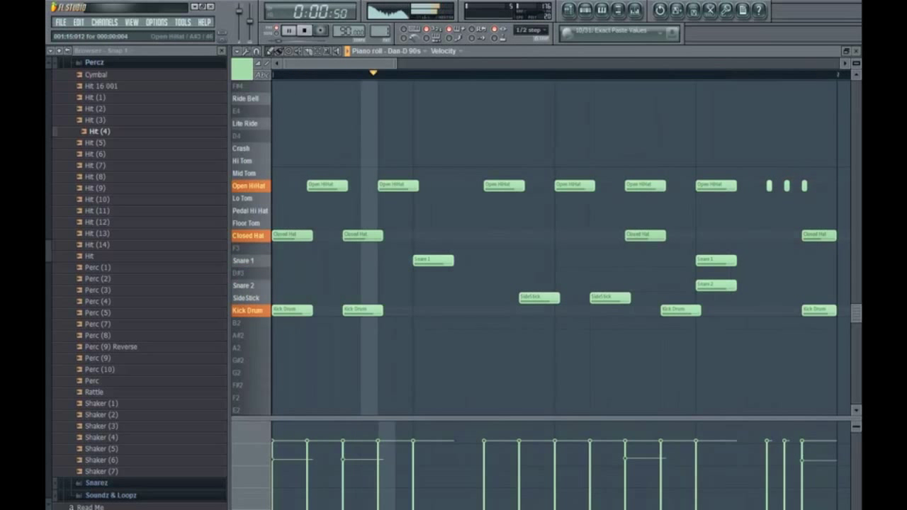
right_click(787, 186)
click(822, 186)
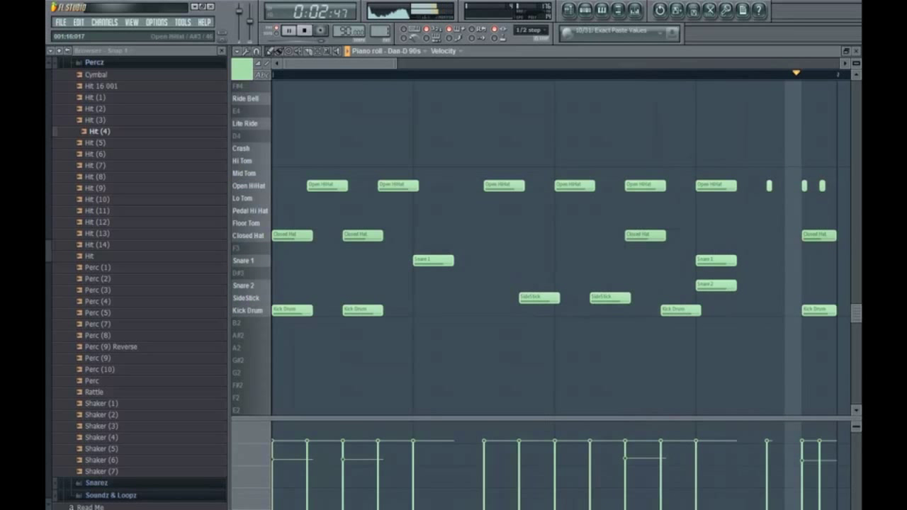
- Add a short Open HiHat note on step 6 and lower its velocity to roughly half
click(450, 186)
click(469, 185)
key(space)
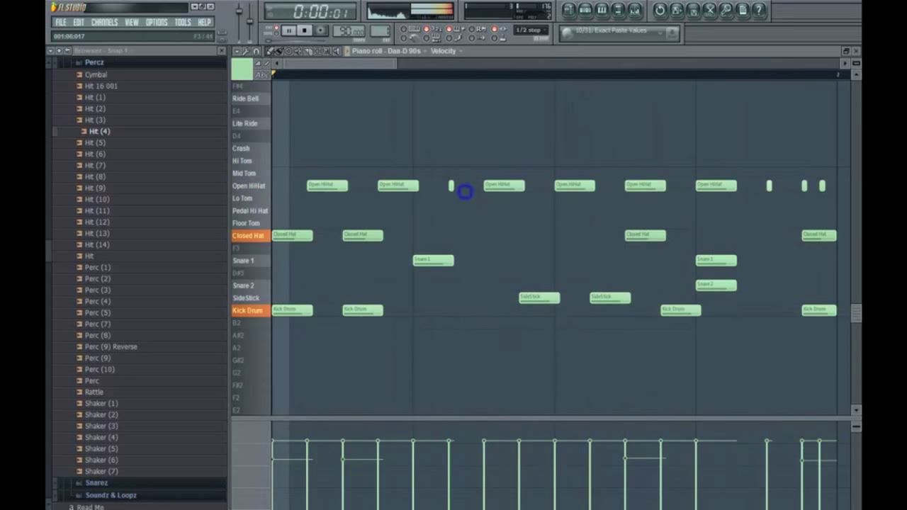
click(449, 473)
- Add soft, short Open HiHat notes on steps 8 and 10, removing the trial note from the second half of step 8
click(539, 185)
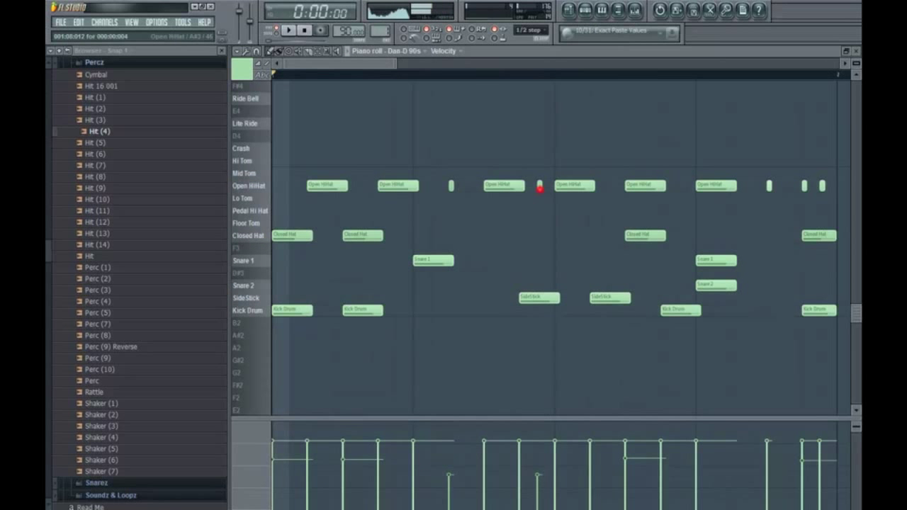
key(space)
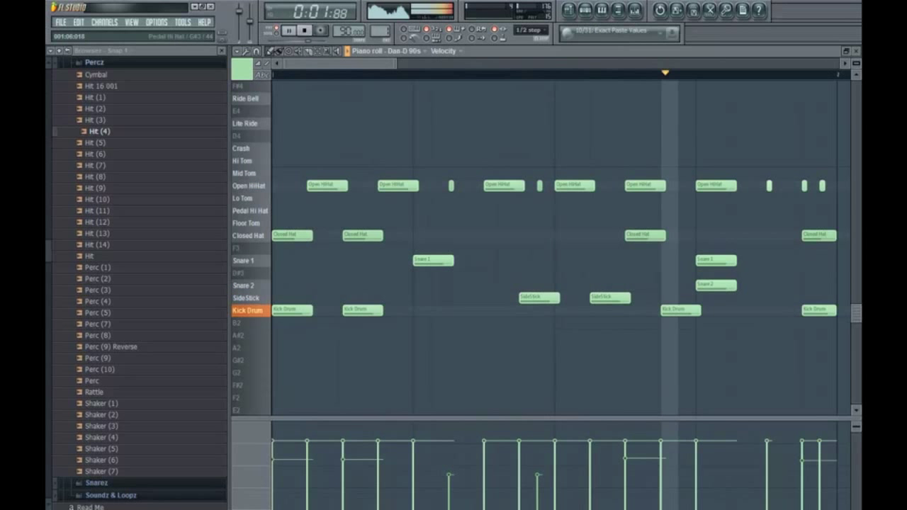
right_click(539, 186)
key(space)
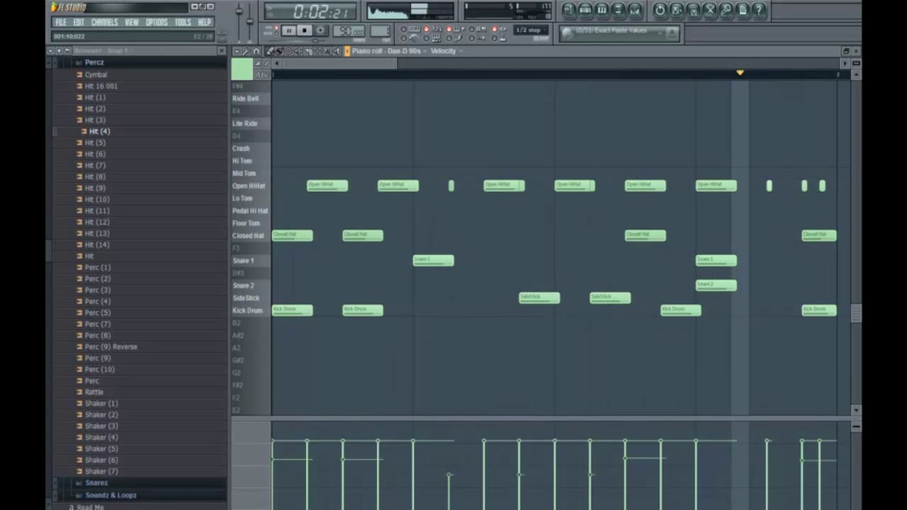
click(292, 185)
click(362, 186)
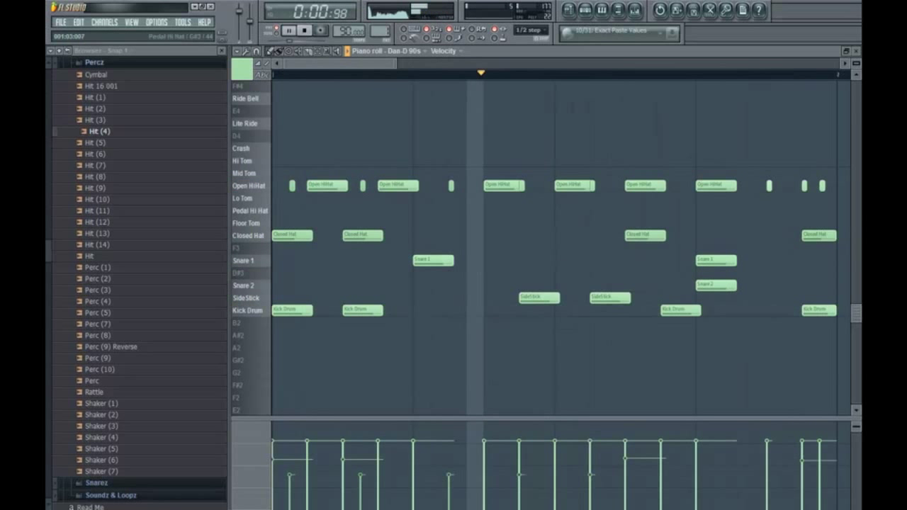
right_click(290, 186)
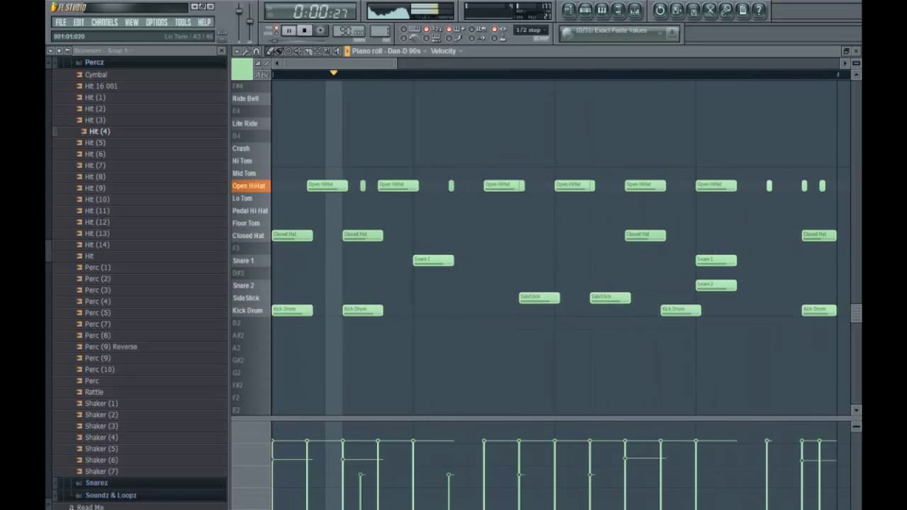
right_click(362, 186)
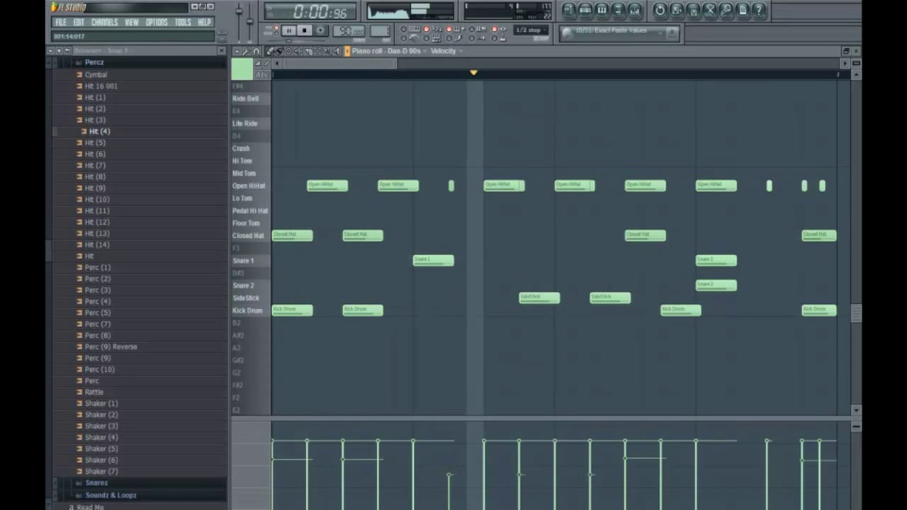
- Reopen the Dan-D 90s piano roll, zoom it to one bar, and nudge both SideStick notes slightly later
click(855, 51)
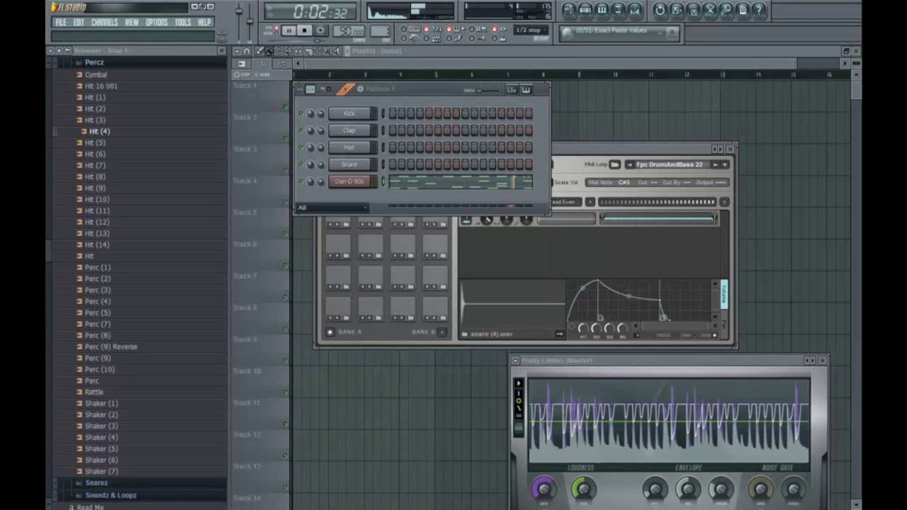
click(405, 182)
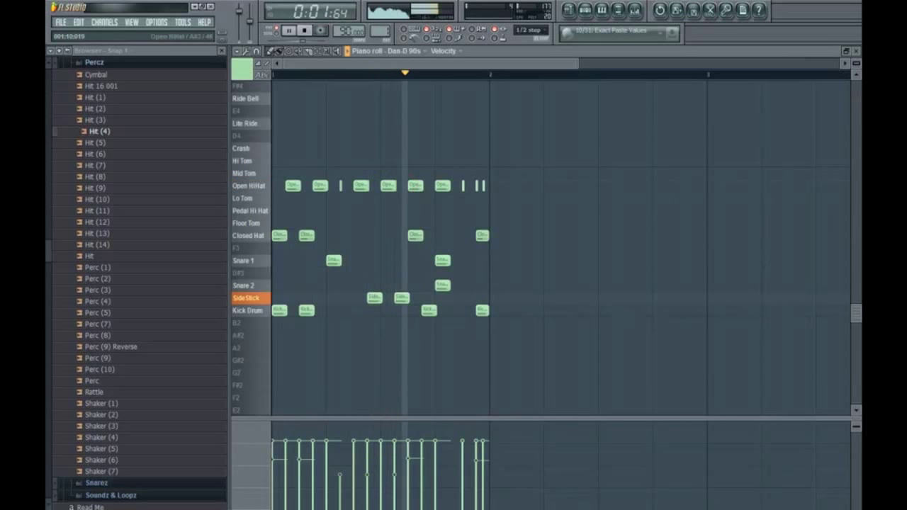
drag(579, 63, 400, 63)
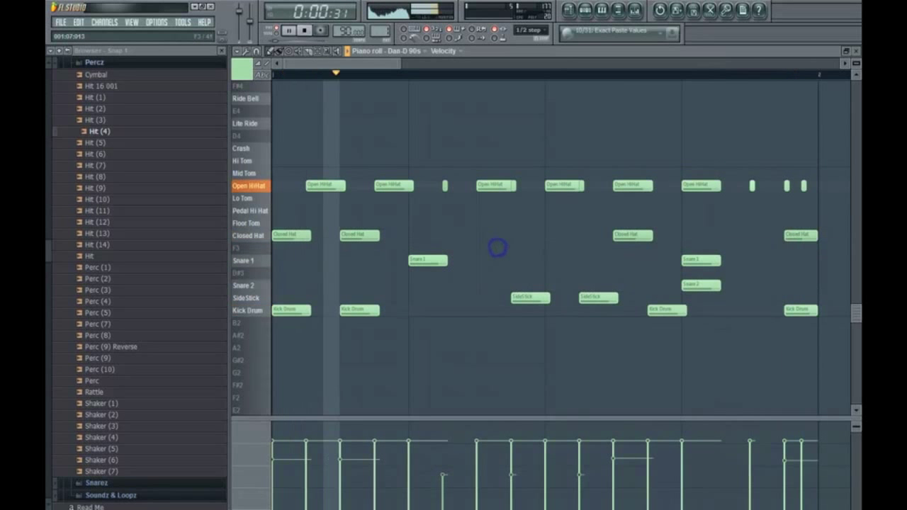
key(space)
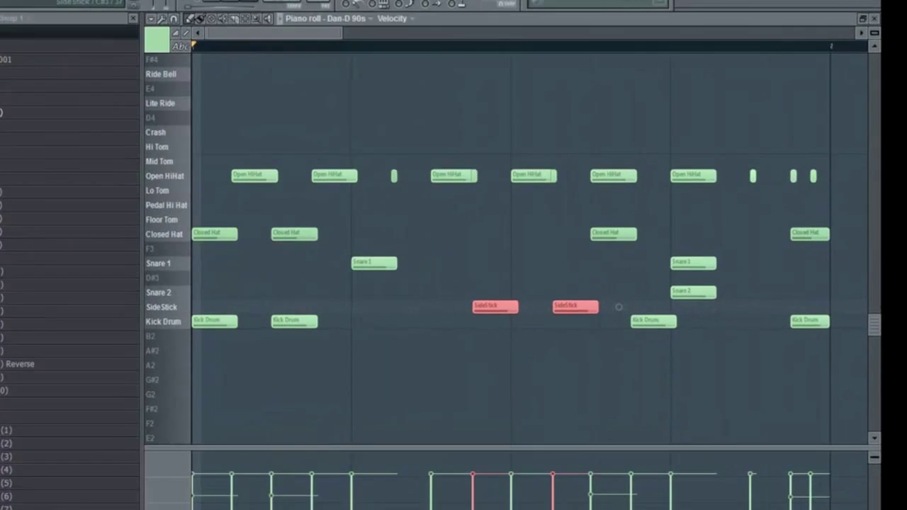
key(space)
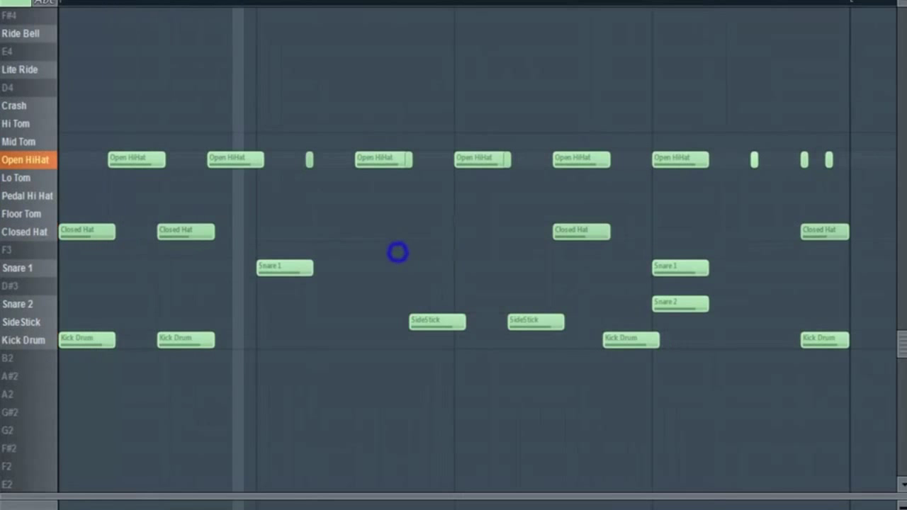
- Select the Kick Drum notes on steps 3, 12 and 16, shorten them and shift them slightly behind the grid
click(176, 317)
click(631, 338)
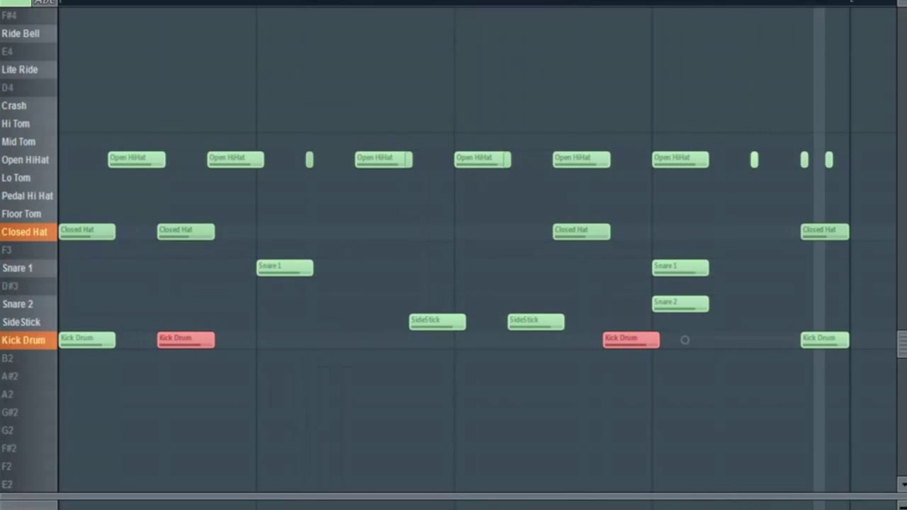
drag(848, 340, 829, 340)
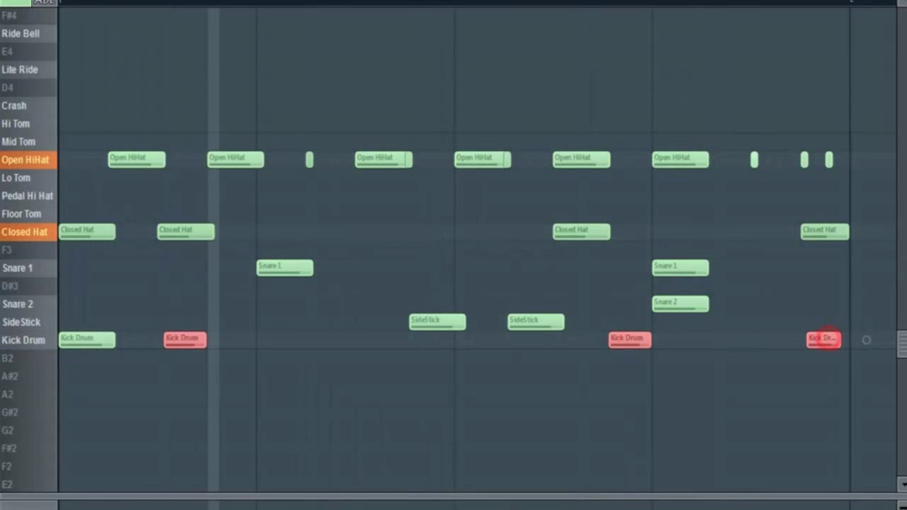
drag(866, 340, 861, 340)
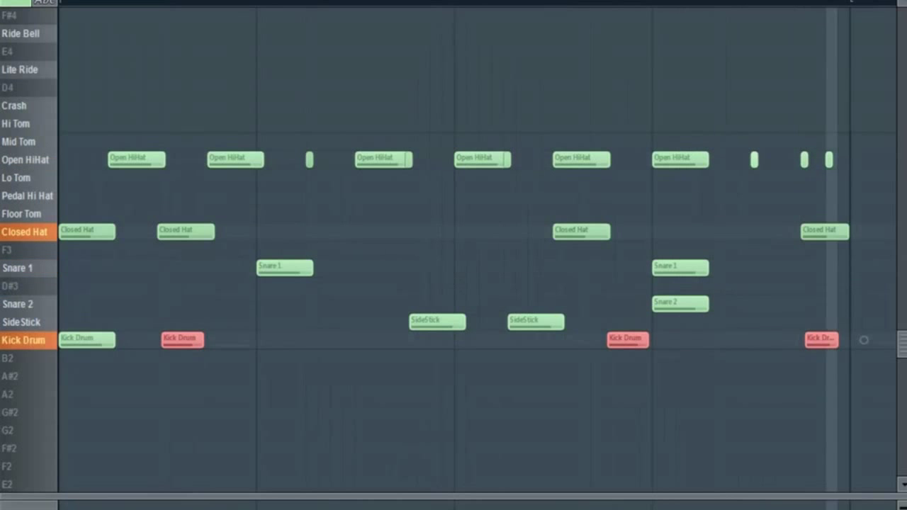
- Nudge all Open HiHat notes slightly later, and shorten and delay all Closed Hat notes except the first
drag(839, 121, 91, 177)
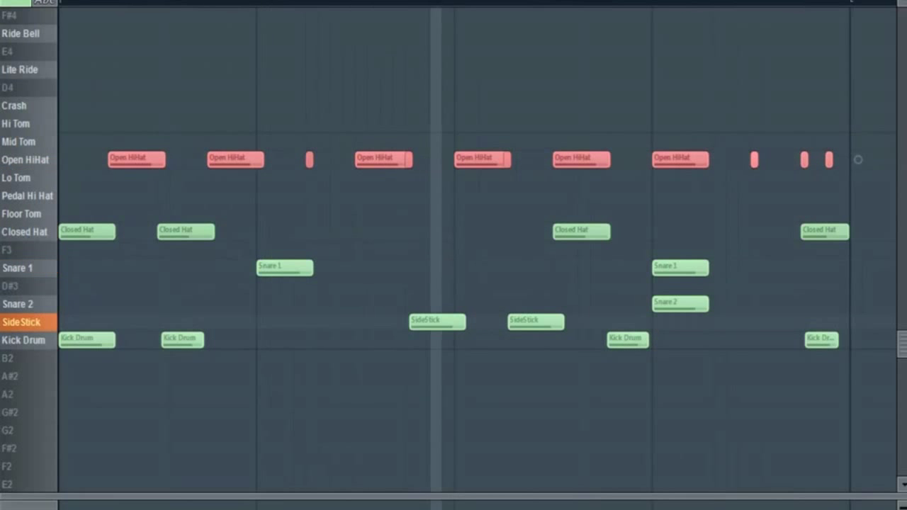
drag(232, 158, 238, 158)
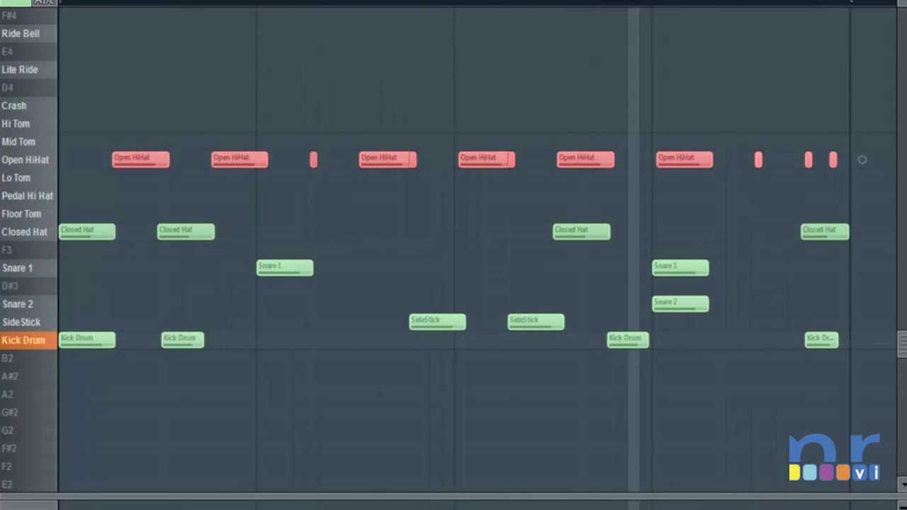
drag(217, 203, 874, 231)
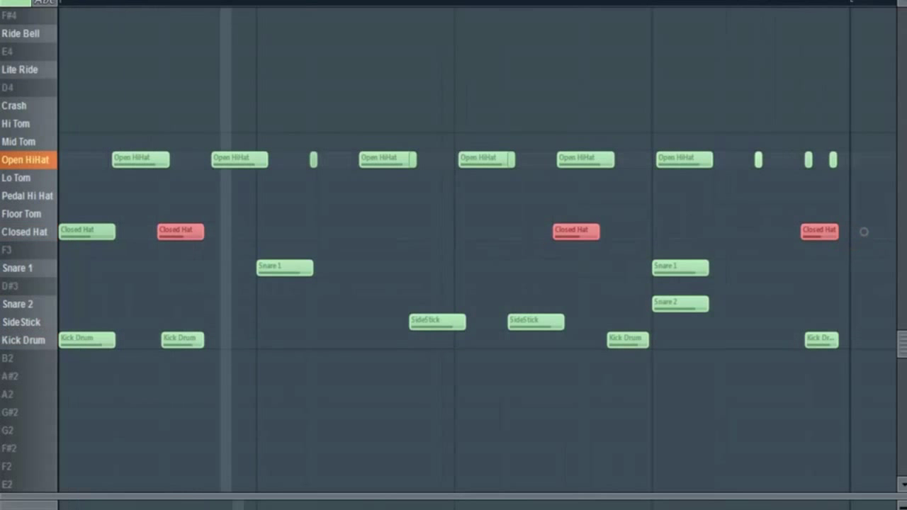
key(shift+Right)
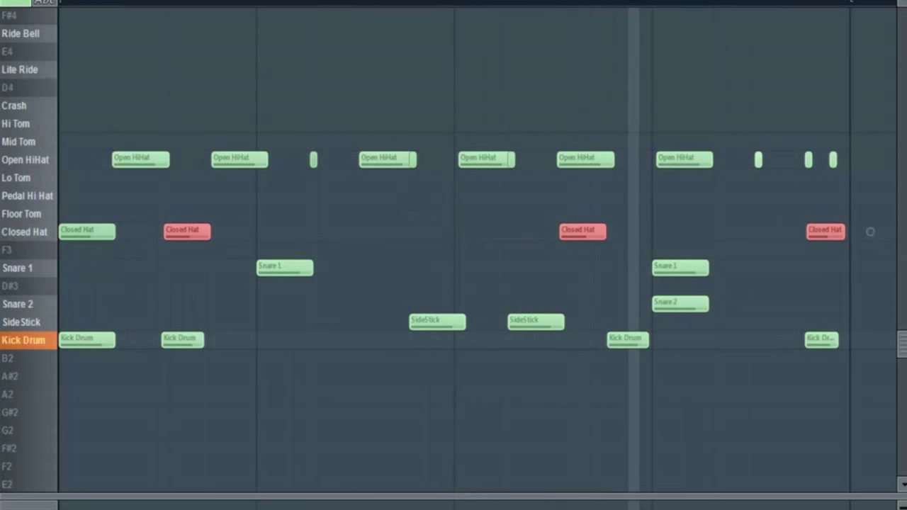
- Nudge the Snare 1 and Snare 2 notes on step 13 slightly later, shifting Snare 2 a little further than Snare 1
click(761, 261)
click(671, 267)
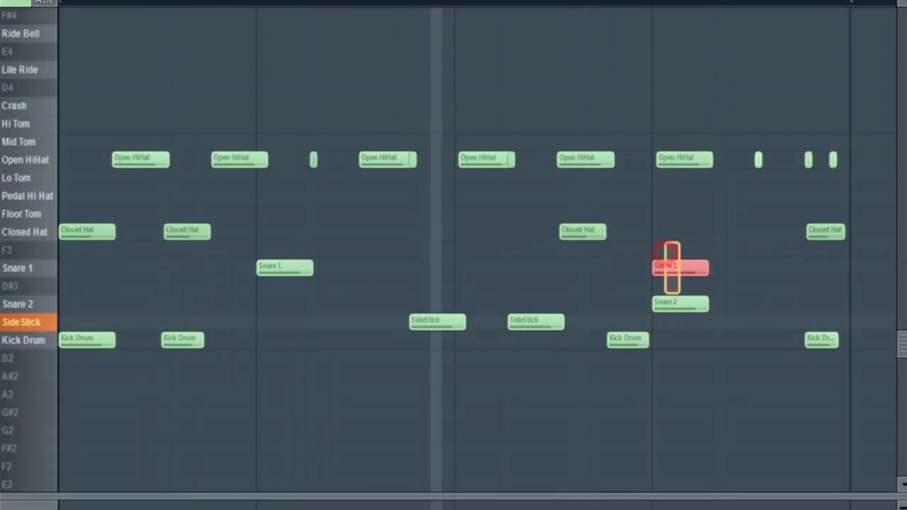
drag(676, 268, 677, 268)
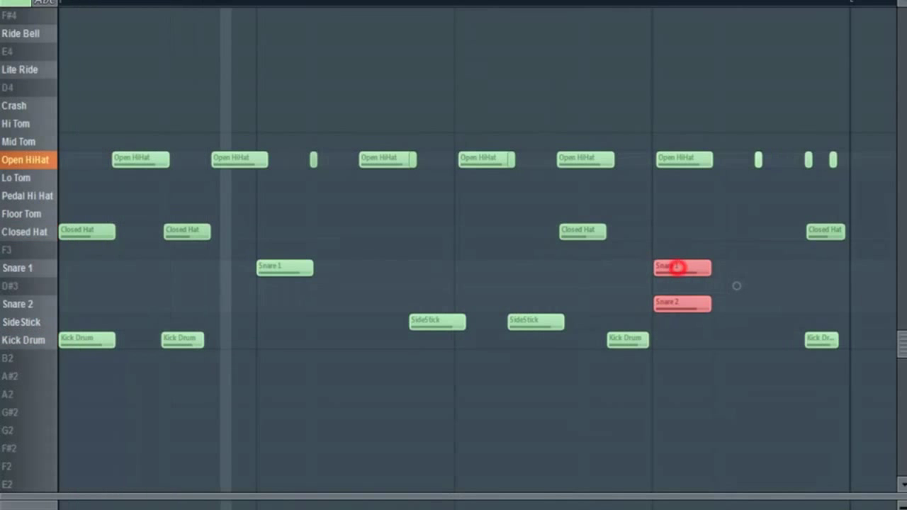
click(736, 286)
drag(674, 304, 678, 304)
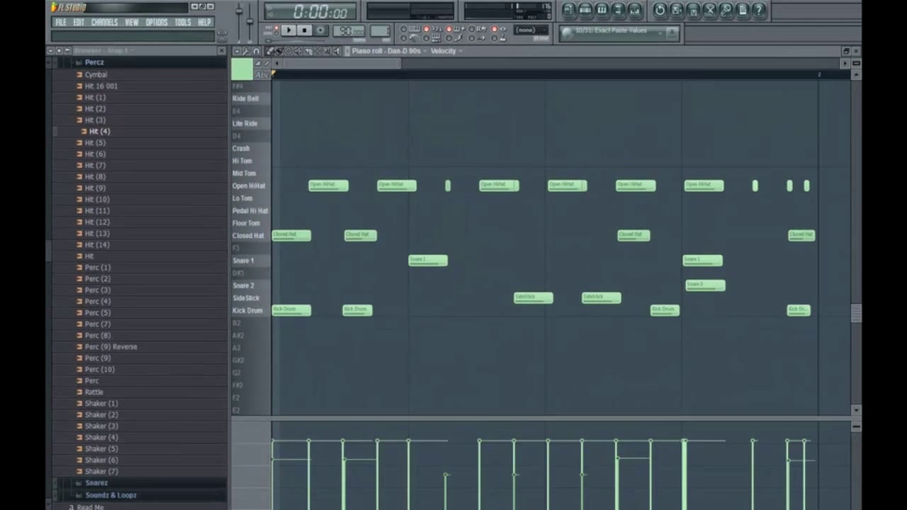
- Add an Addictive Drums channel and play its Startup beat with the kit view open
click(107, 22)
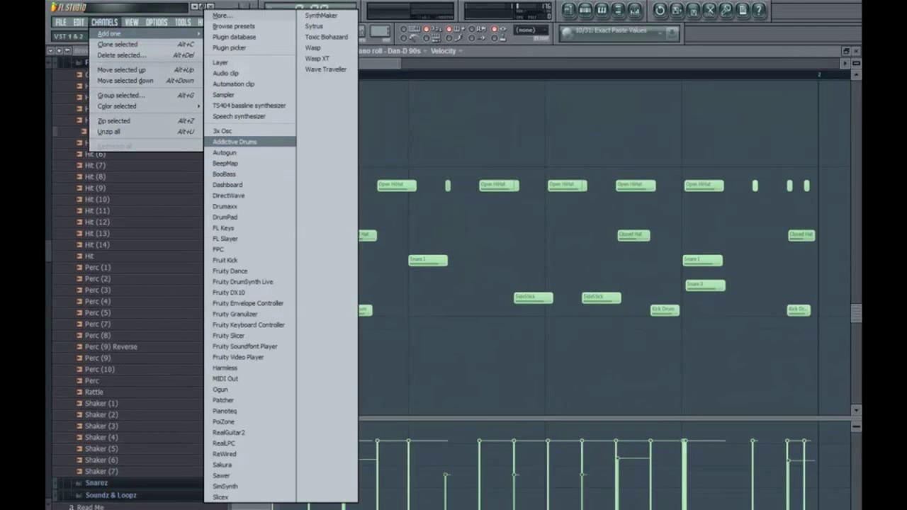
click(233, 141)
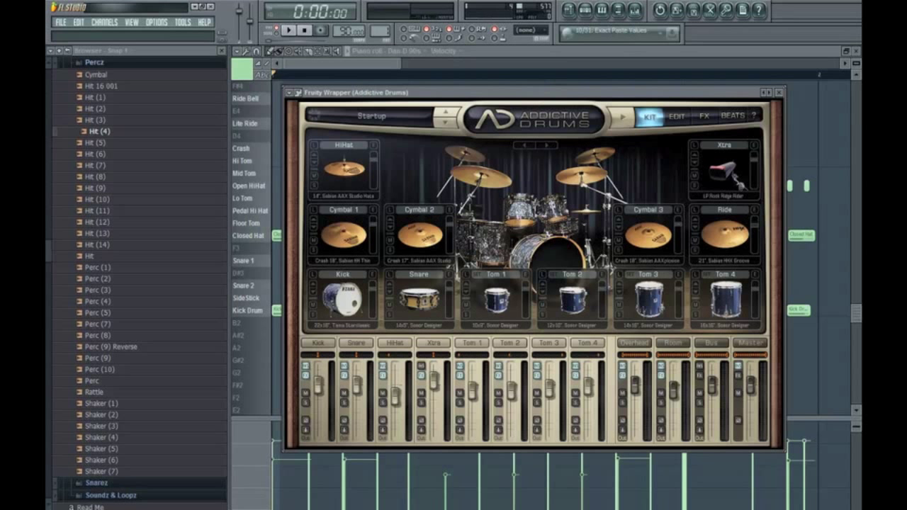
click(734, 115)
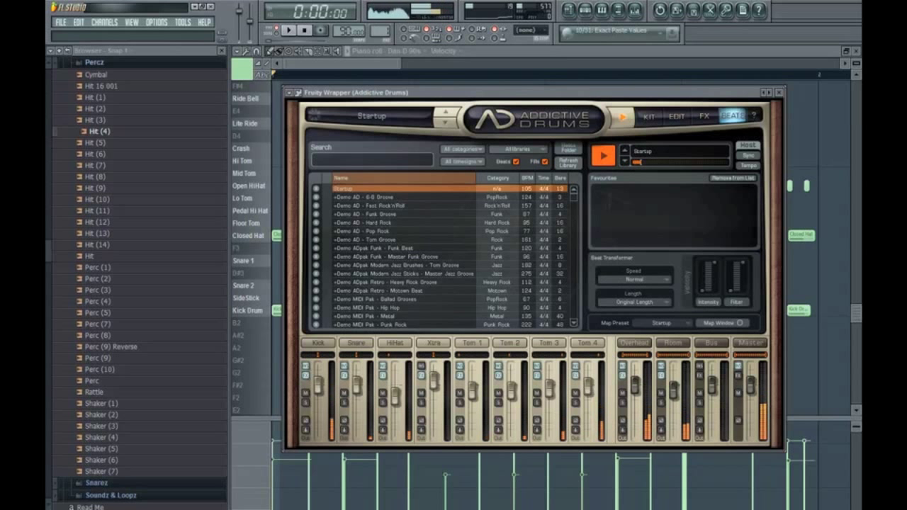
click(381, 116)
click(456, 94)
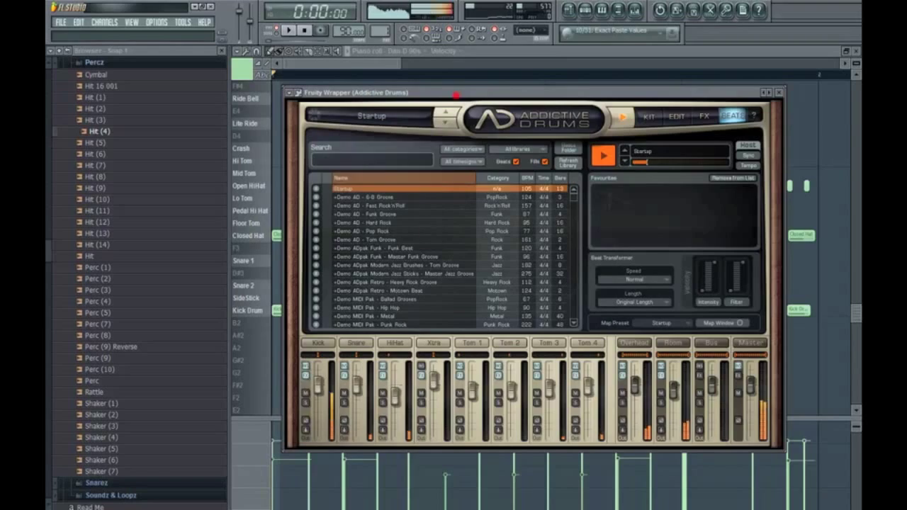
click(648, 116)
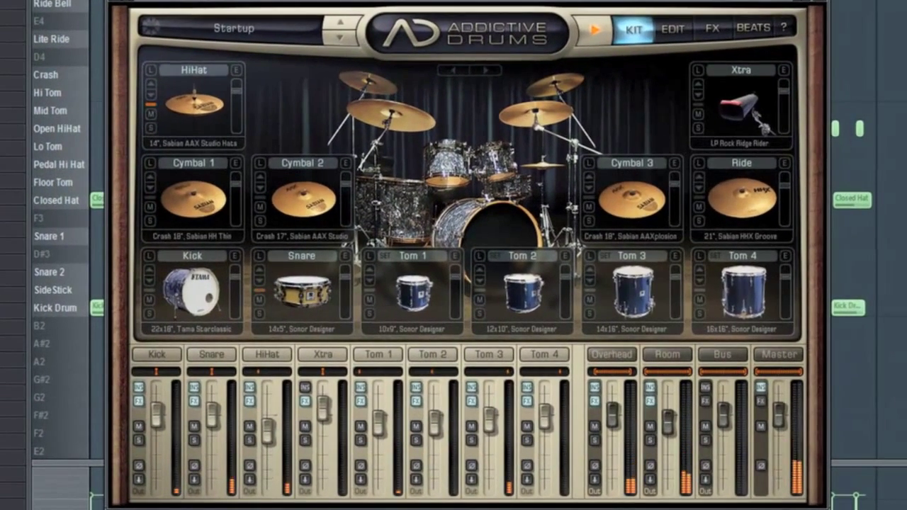
- Load the VintageYears preset, and replace it with 77 thump Kit from the ADpak - Retro PopRock presets while the beat plays
click(442, 124)
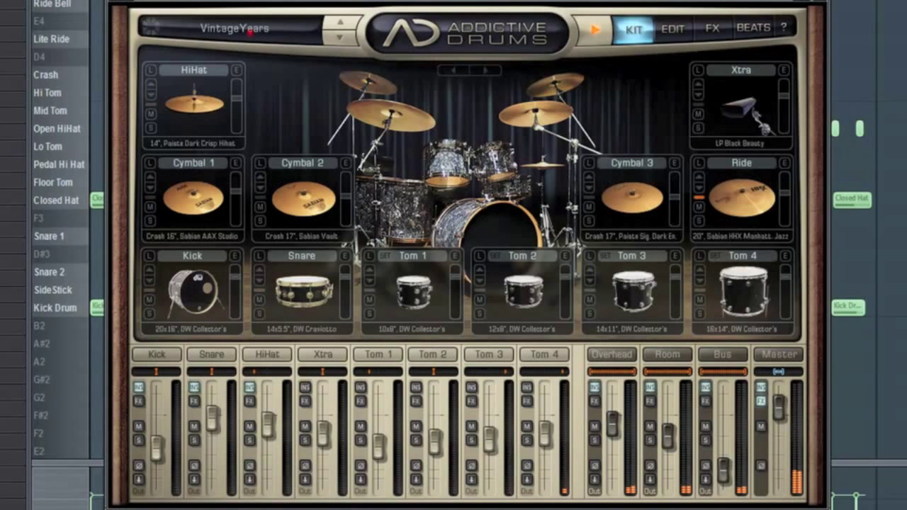
mouse_move(248, 206)
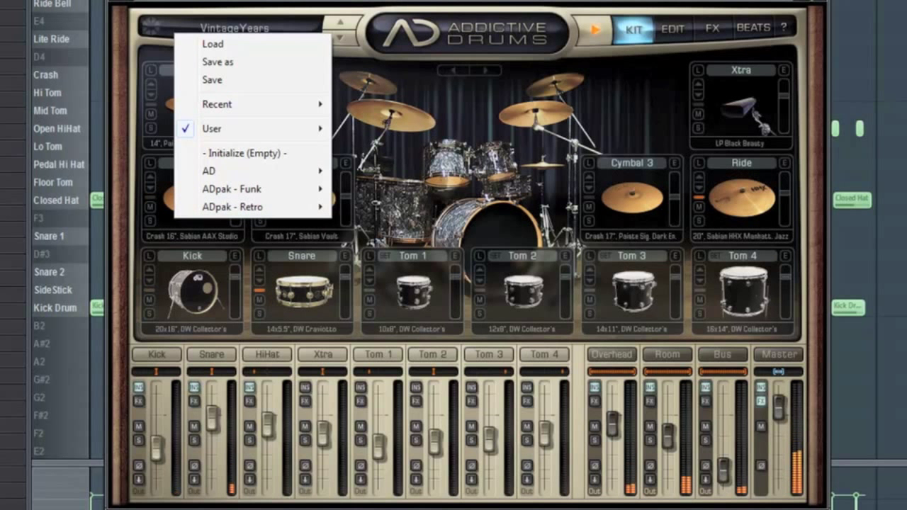
mouse_move(374, 279)
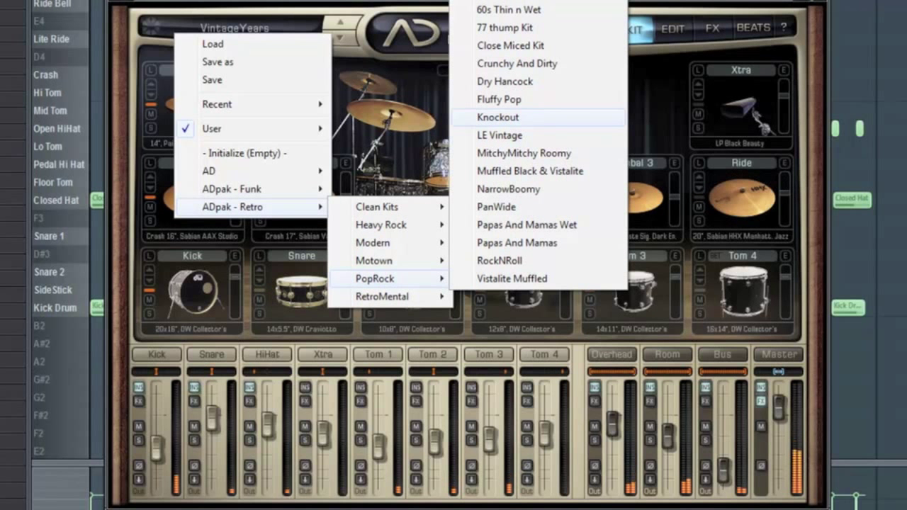
click(504, 28)
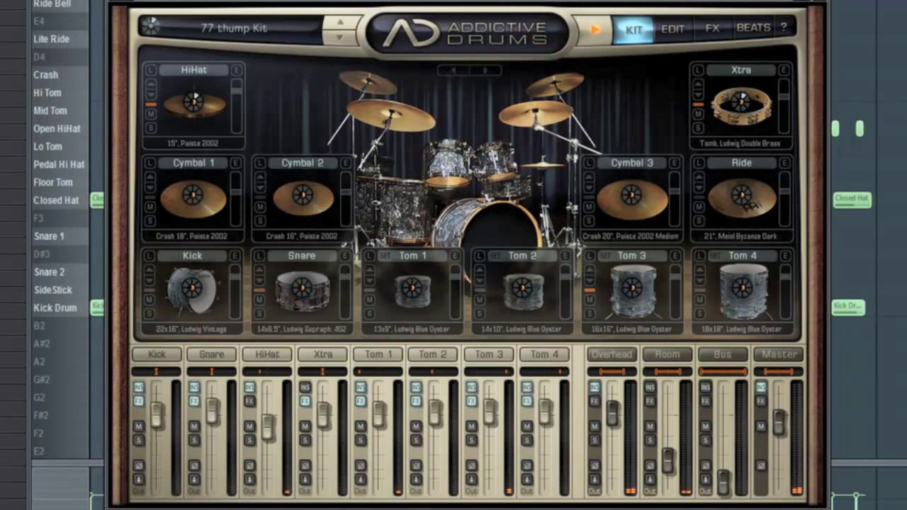